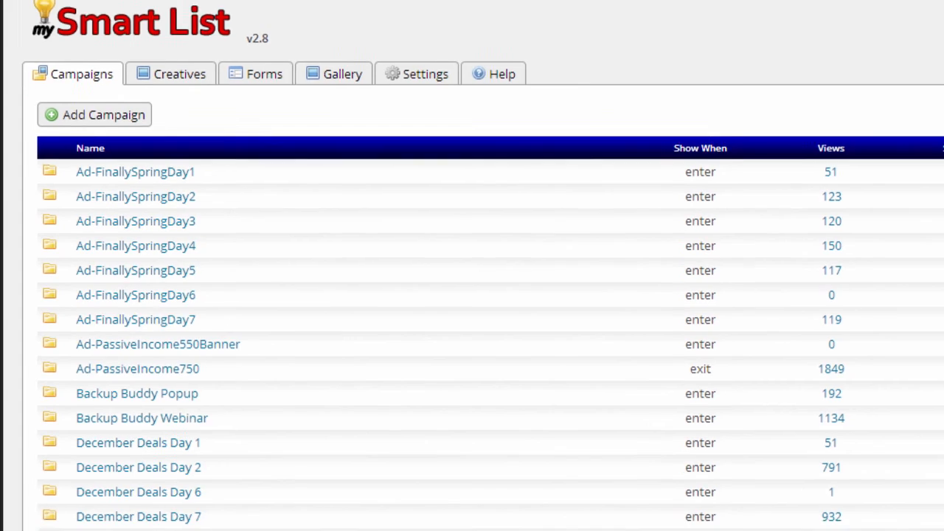
Start a new form and paste the copied AWeber web form code into its form code
scroll(472, 295, down, 7)
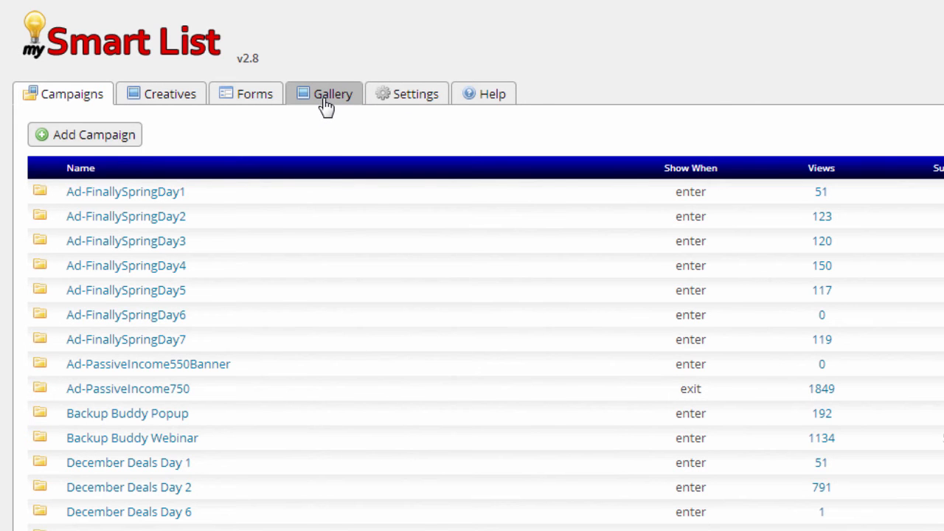
click(254, 99)
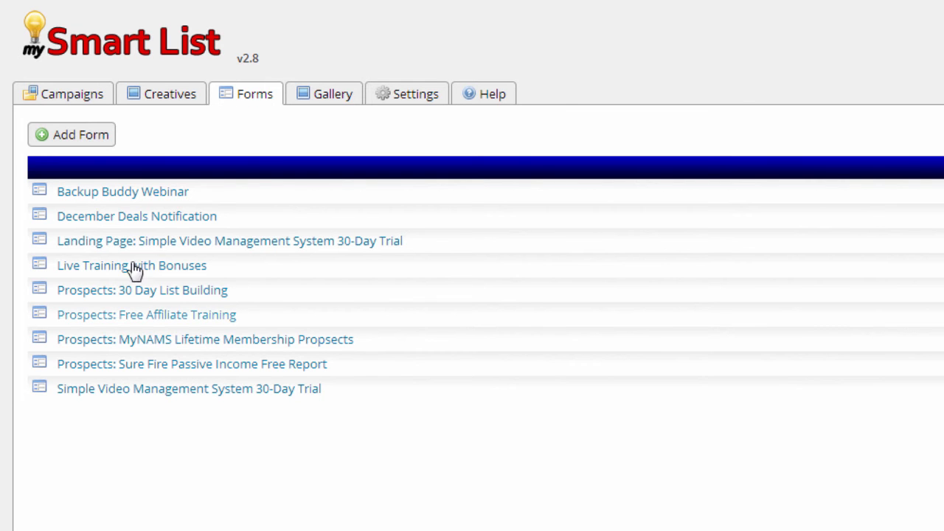
click(78, 135)
click(298, 237)
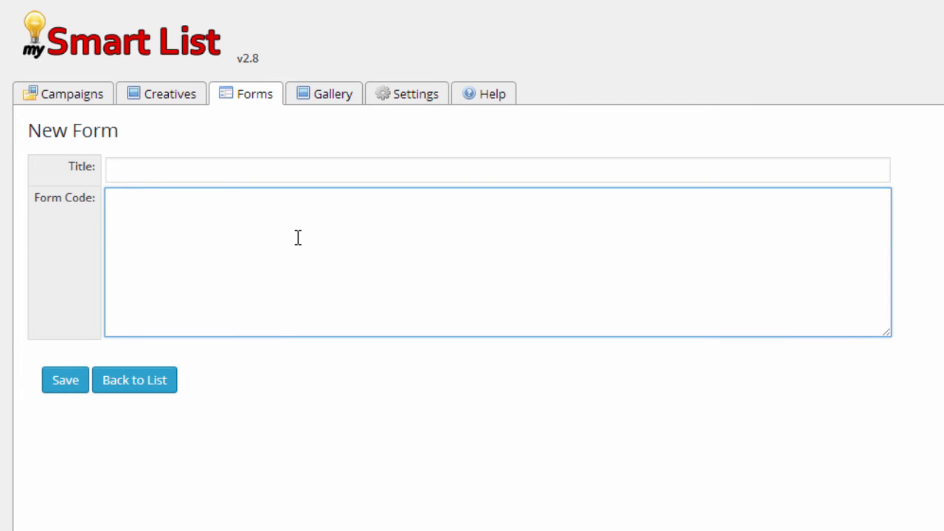
key(ctrl+v)
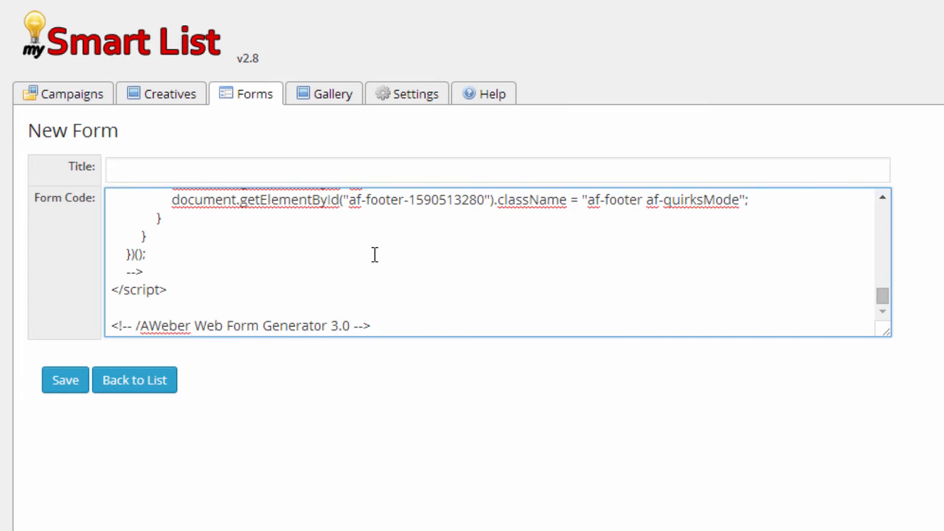
scroll(371, 254, up, 10)
scroll(370, 254, up, 15)
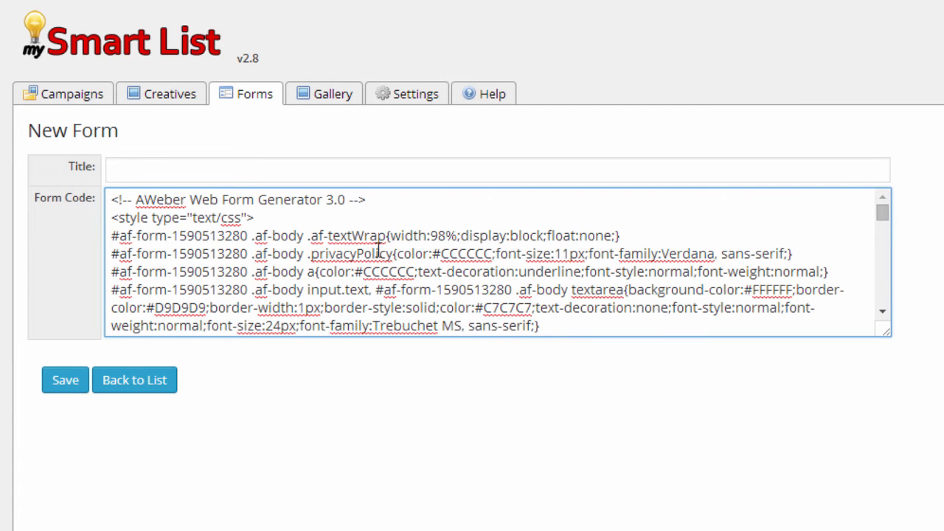
Title the new form "Test Form for Landing Page" and save it
click(163, 169)
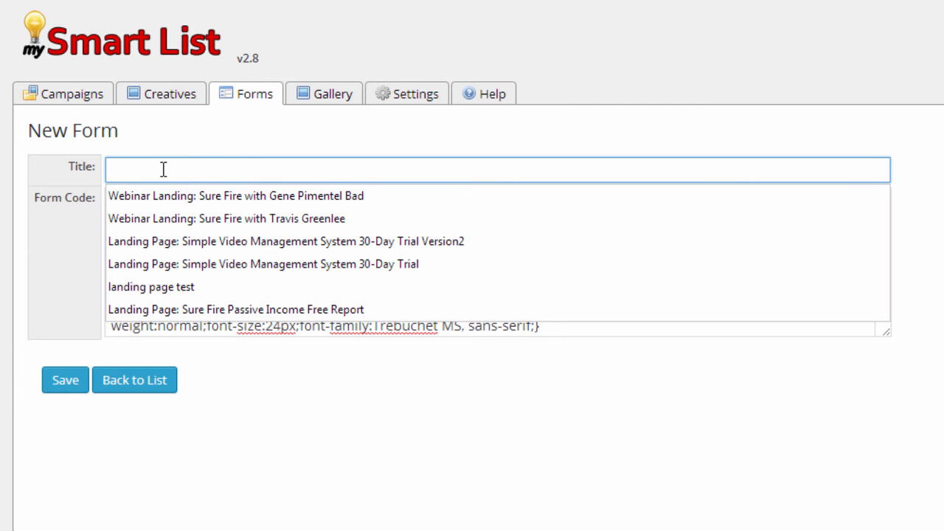
text(Test La)
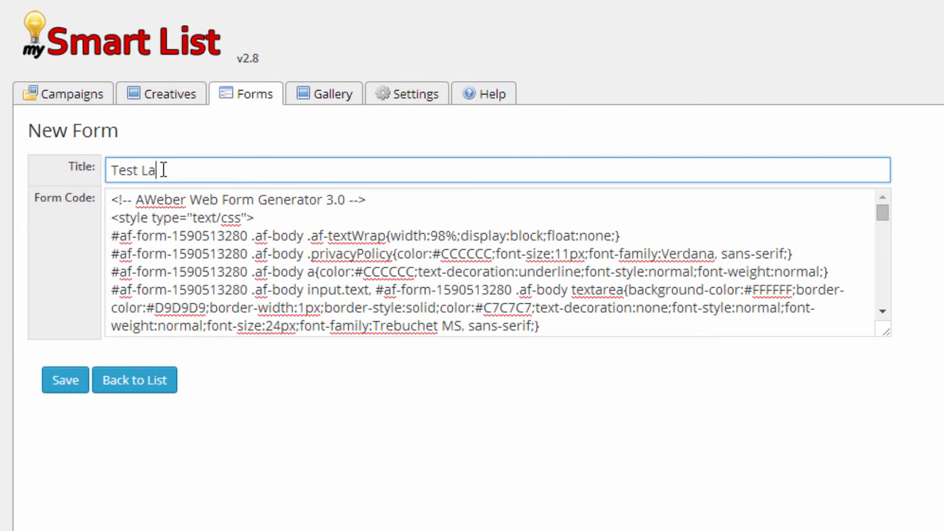
text(n)
key(BackSpace)
key(BackSpace)
key(BackSpace)
text(Form for Landing Page)
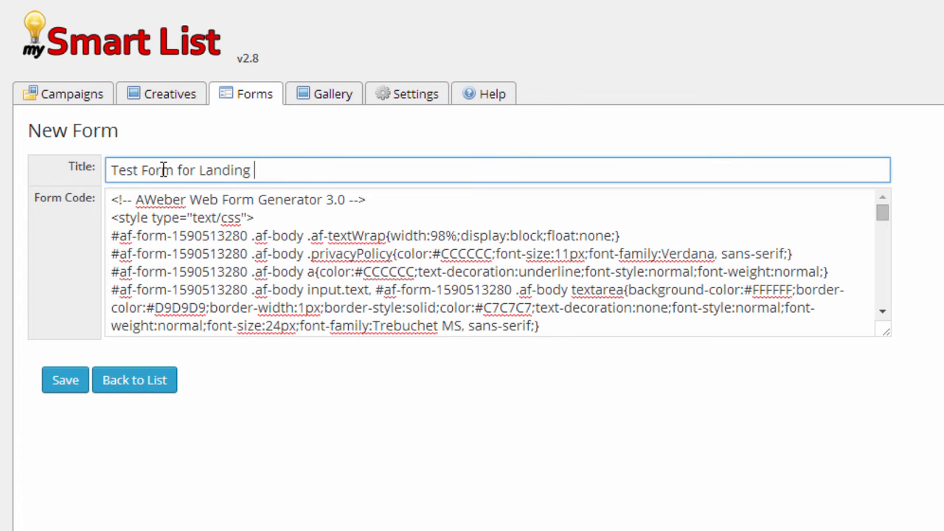
key(Return)
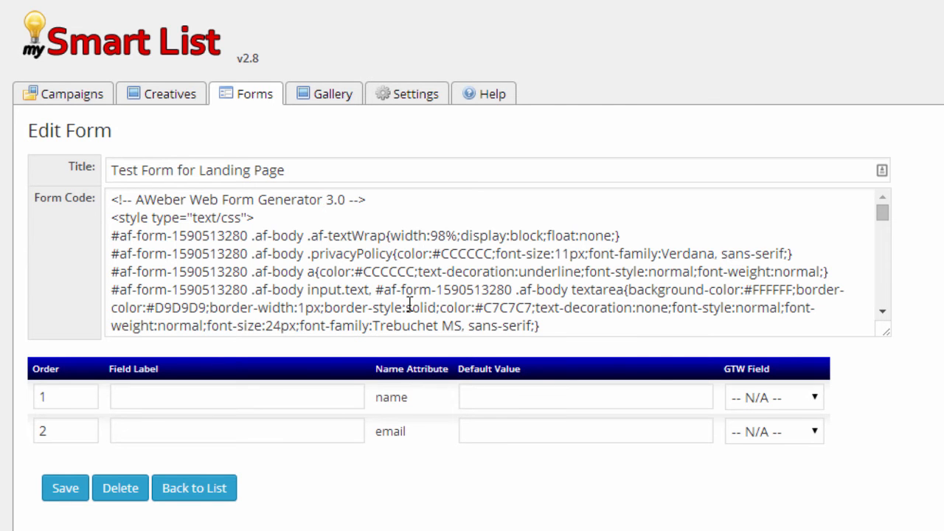
Label the form's name field "Full Name" and its email field "Primary E-mail Address"
click(235, 397)
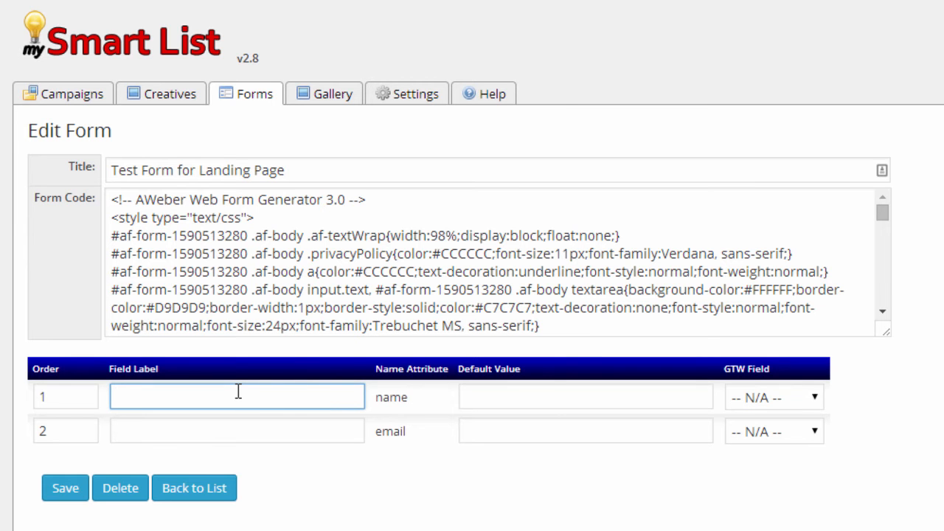
text(Full Name)
click(253, 431)
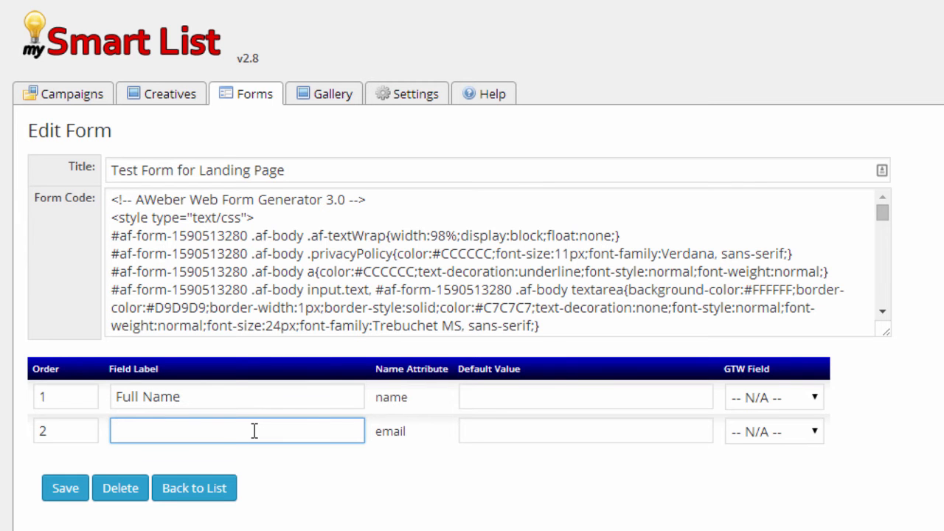
text(Primary E-mail)
key(Left)
key(Left)
key(Left)
key(Left)
text(-)
key(End)
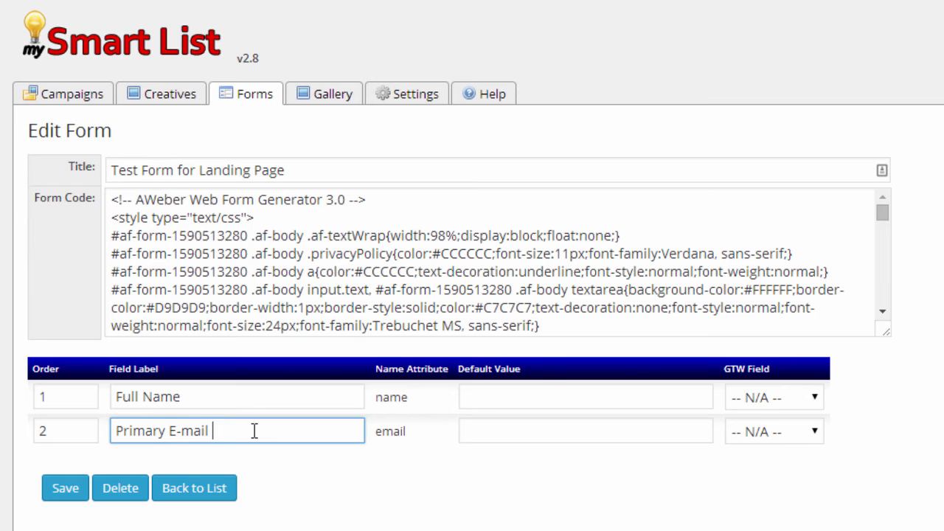
text(Address)
Map the name field to the First & Last GTW field and the email field to Email, and save the form
click(816, 399)
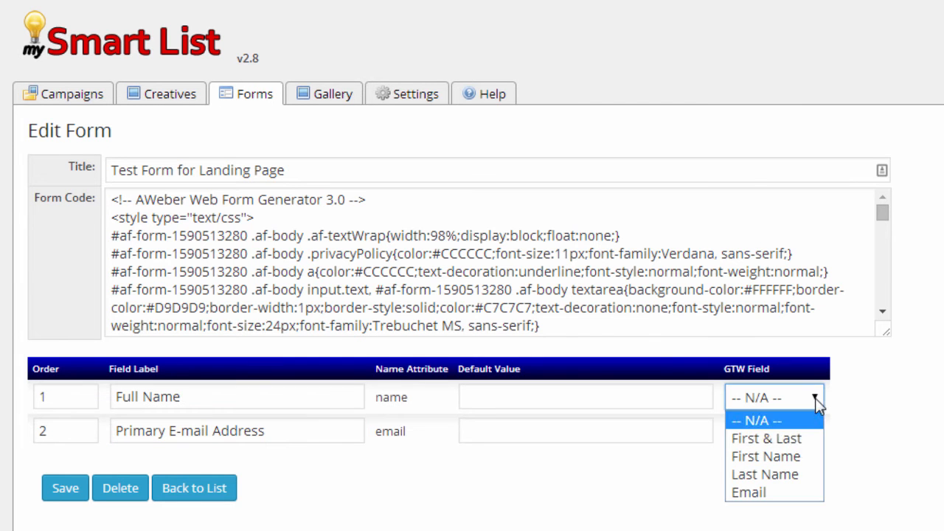
click(800, 441)
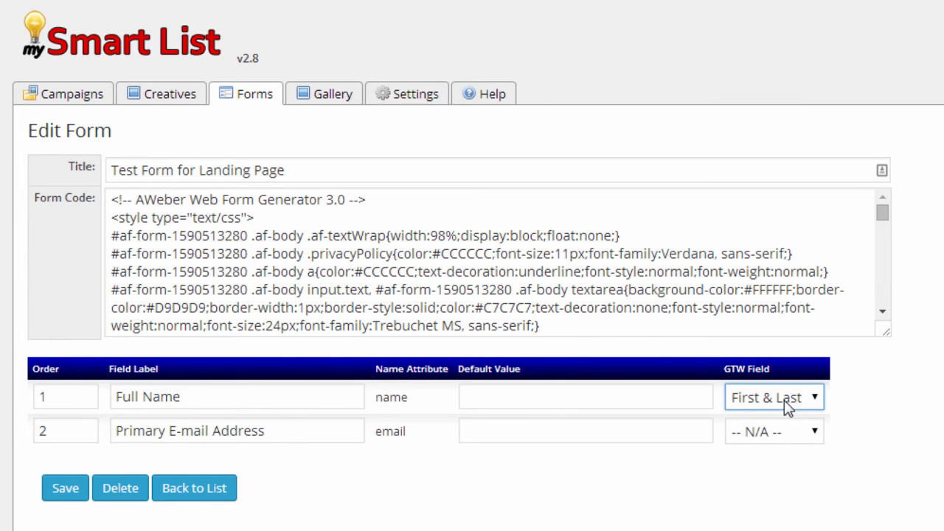
click(814, 432)
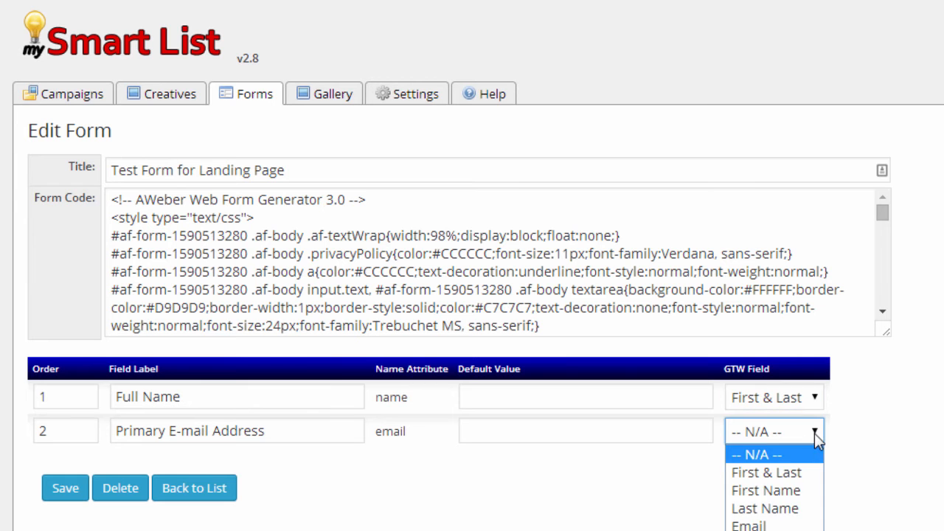
click(768, 525)
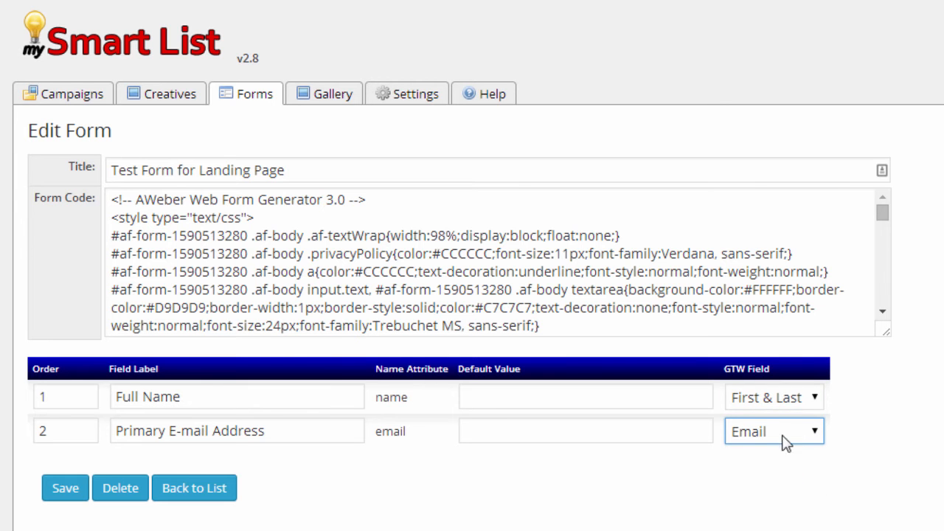
click(69, 496)
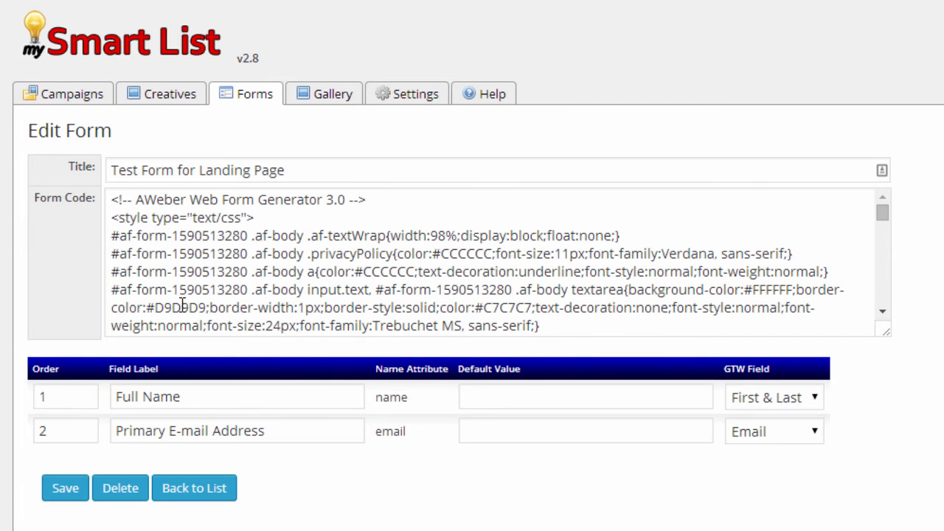
Start a new creative and title it "Test Form for Landing Page"
click(159, 99)
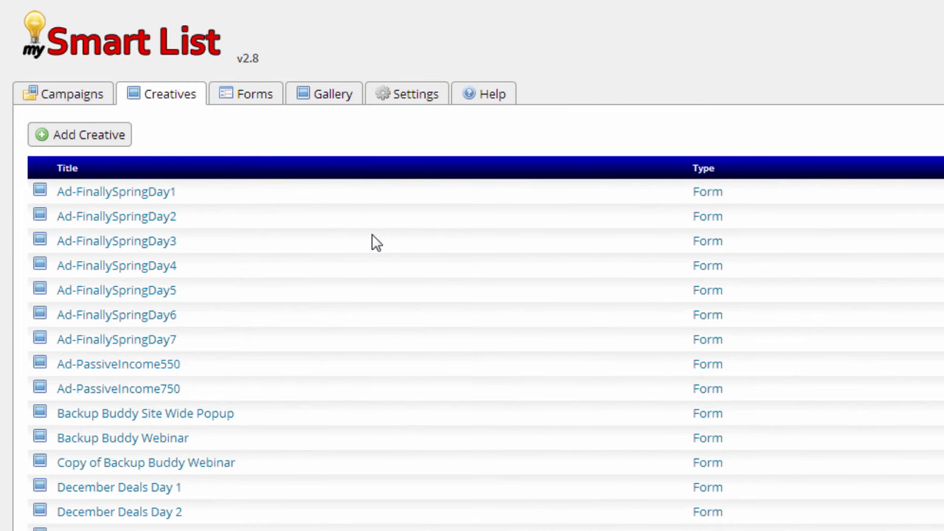
scroll(472, 295, down, 3)
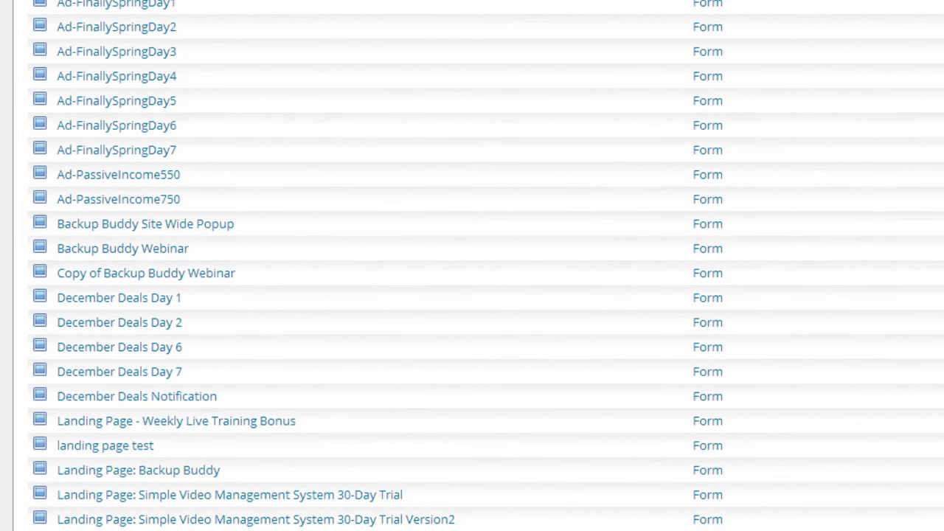
scroll(385, 432, up, 3)
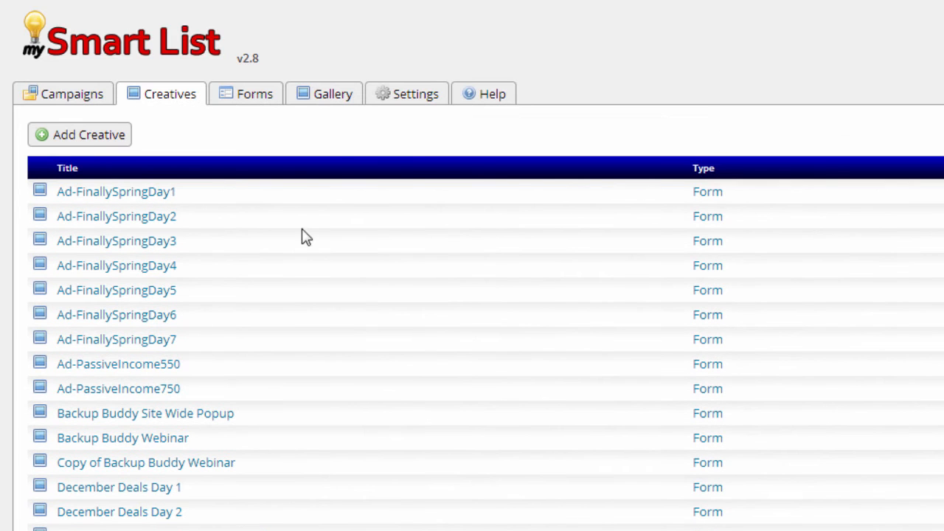
click(92, 136)
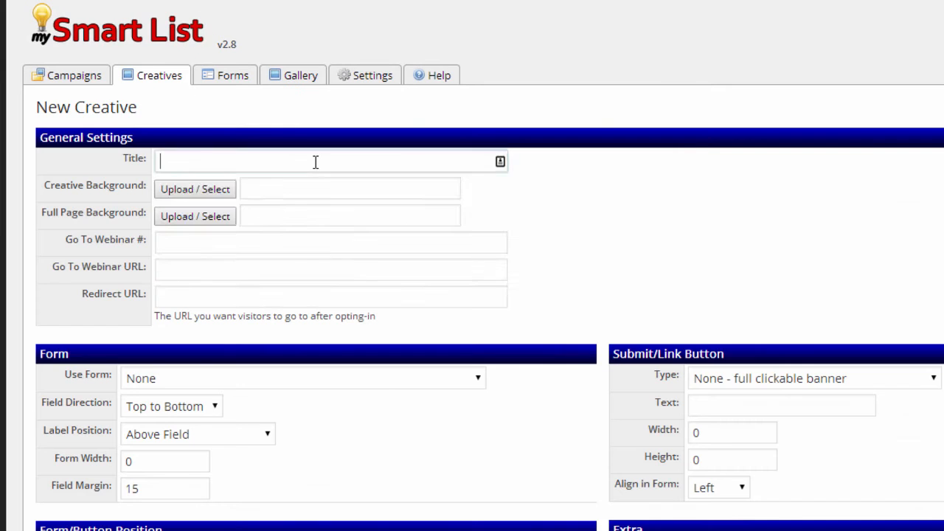
click(315, 162)
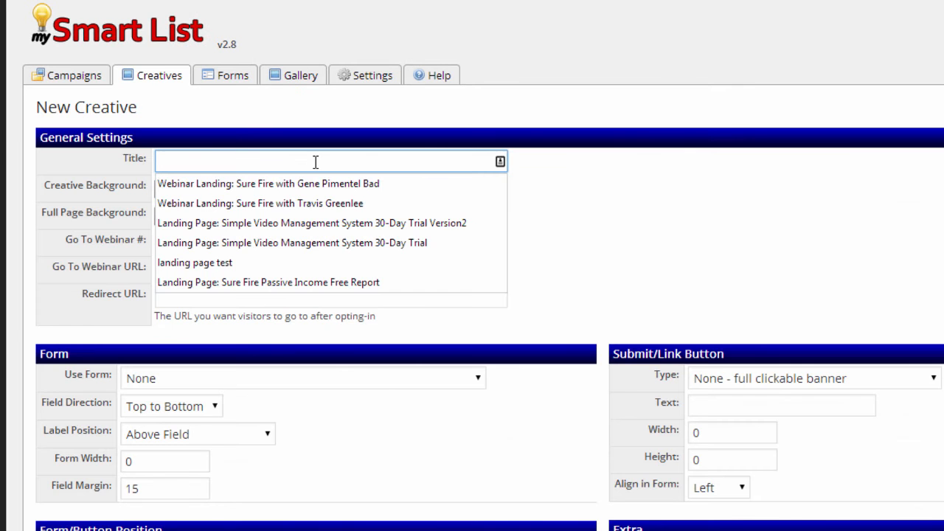
text(Test)
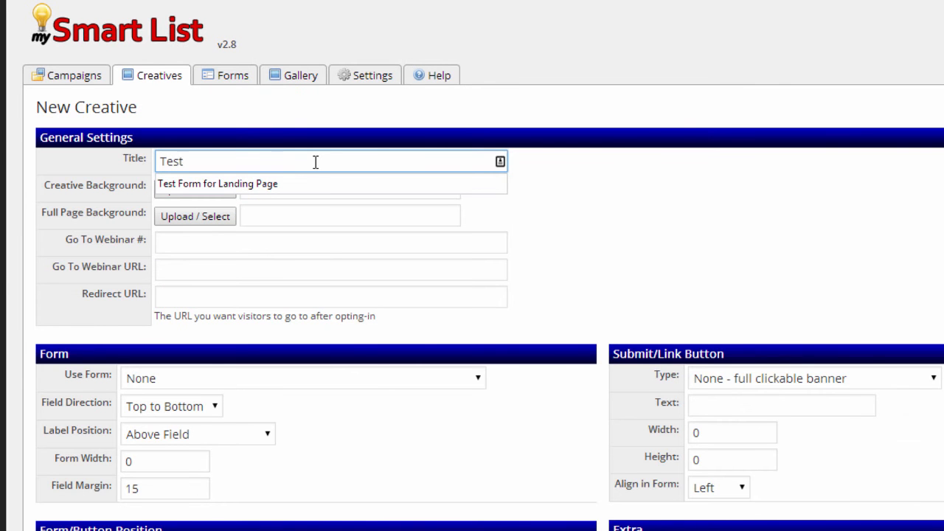
click(270, 185)
Set the creative background to the 676 x 526 "Tired of Answering Support Tickets" image from your own images
click(262, 187)
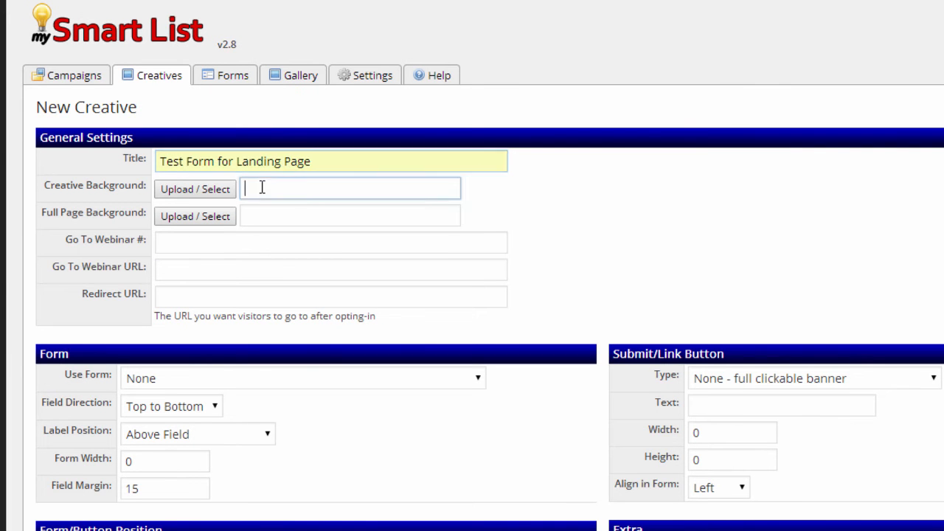
click(272, 193)
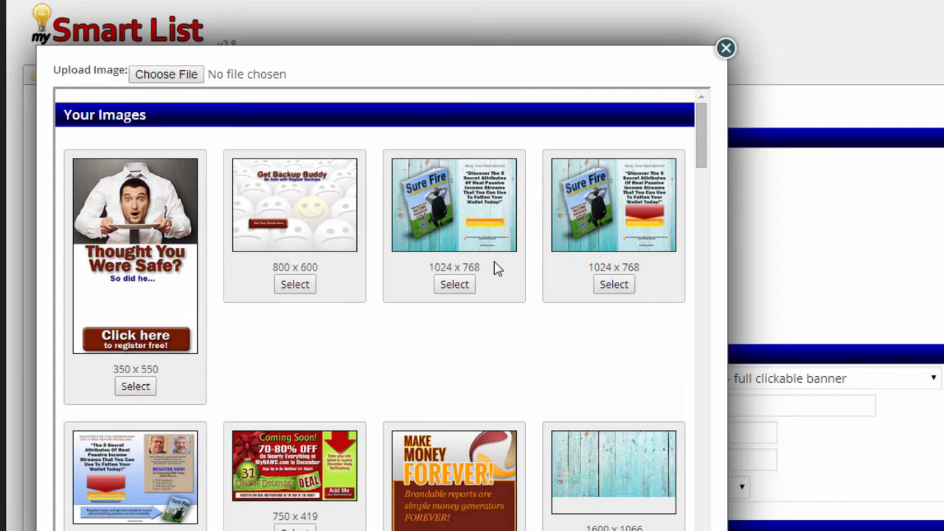
scroll(518, 324, down, 8)
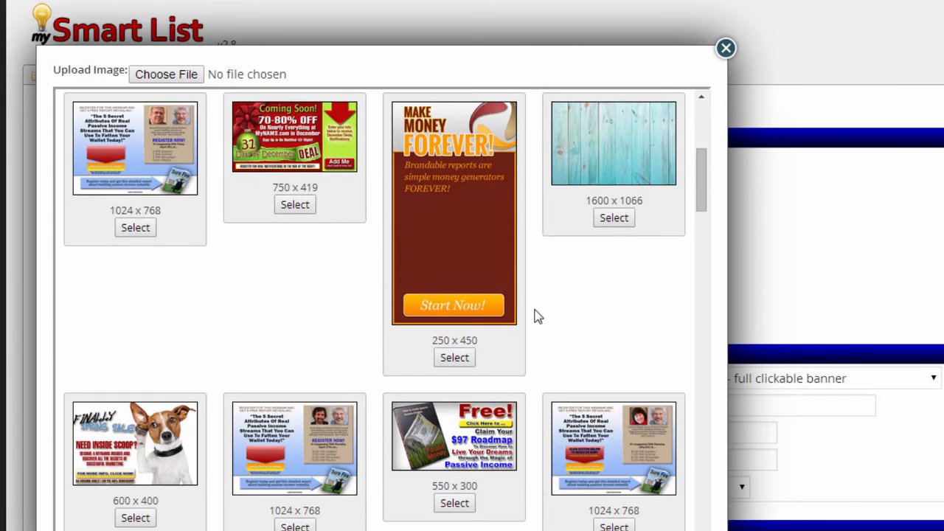
scroll(561, 313, down, 5)
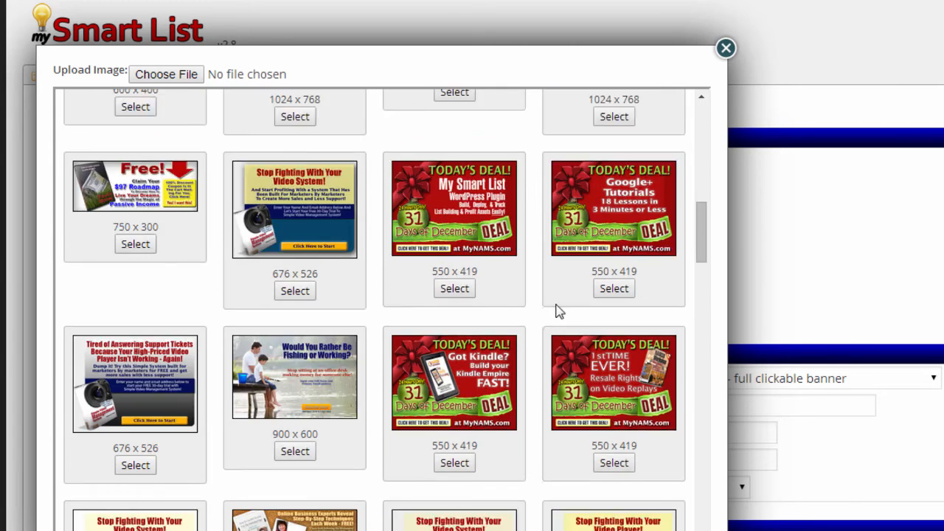
scroll(553, 309, down, 3)
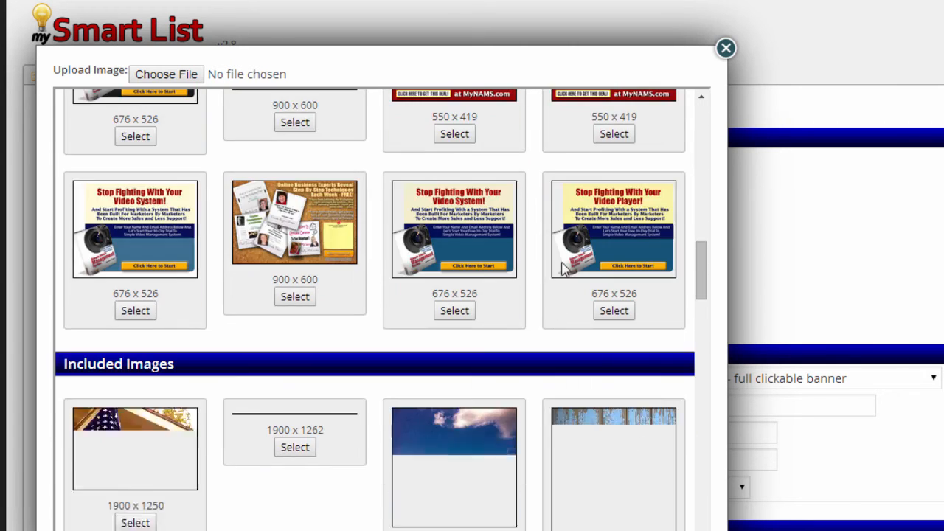
scroll(560, 280, up, 3)
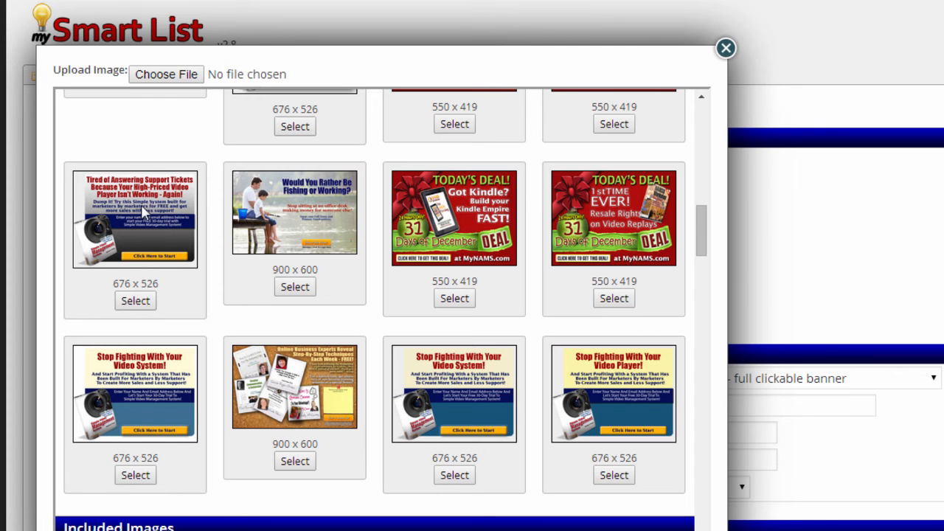
click(138, 303)
click(143, 303)
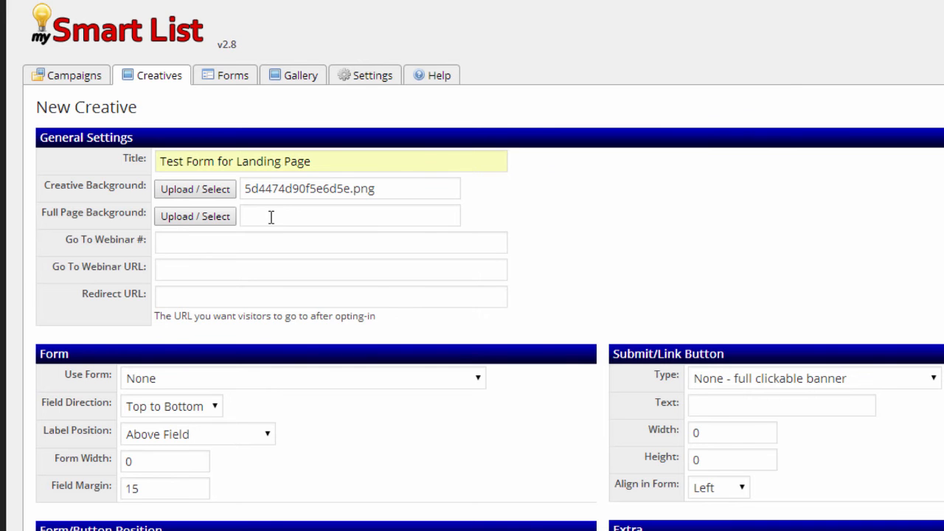
Set the full page background to the included 1900 x 1819 beach image, BeachCloudsAndWater.jpg
click(270, 216)
click(209, 217)
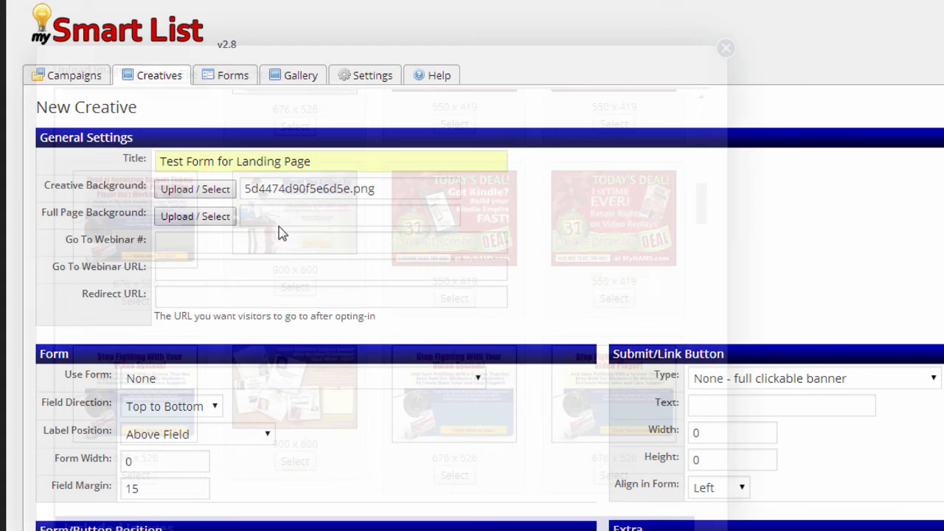
scroll(577, 253, down, 7)
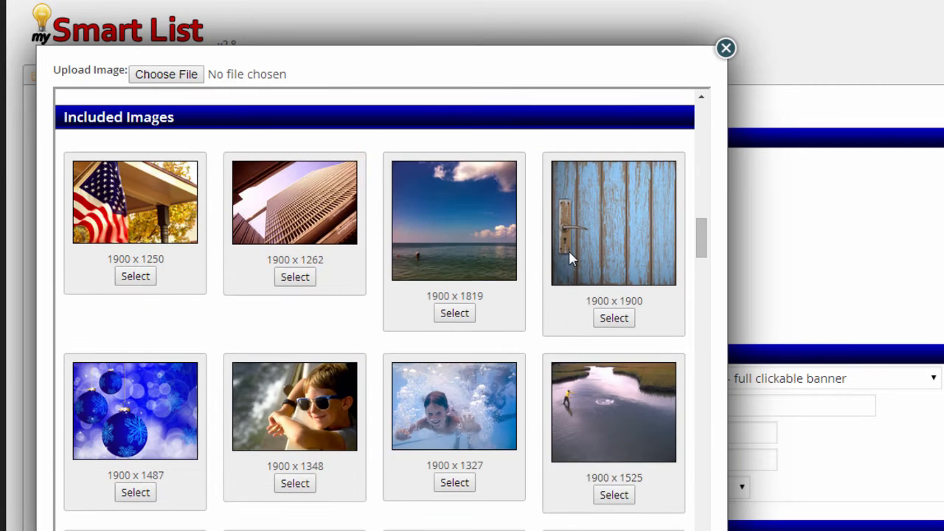
scroll(566, 250, up, 1)
click(454, 313)
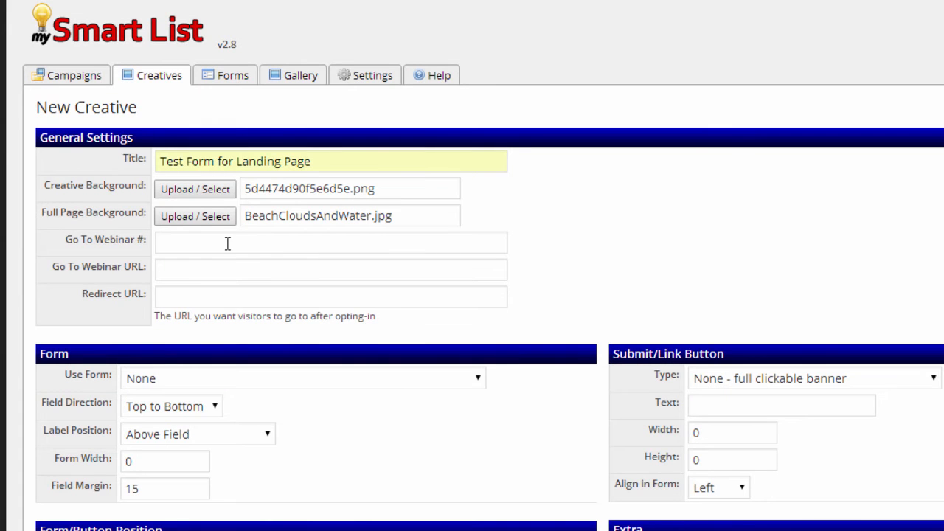
Use the "Test Form for Landing Page" form in the creative and set its label position to Placeholder inside field
click(228, 244)
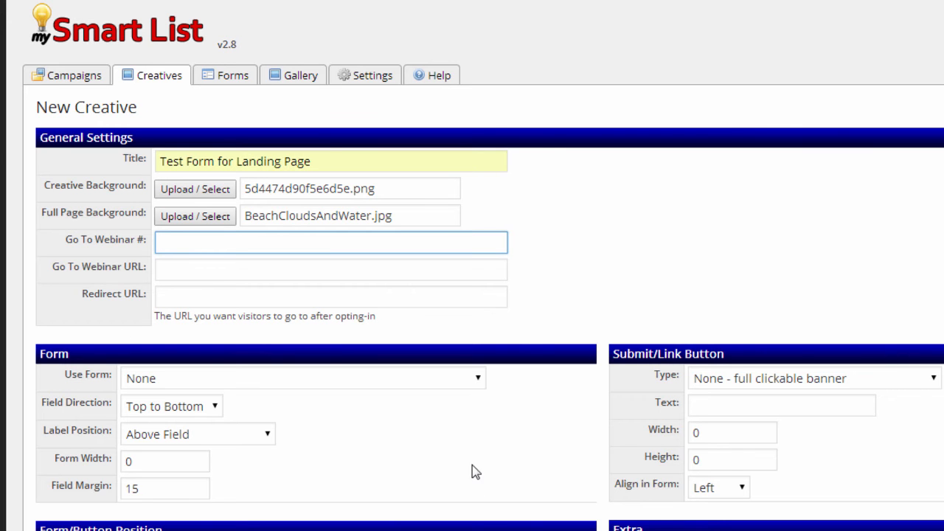
click(466, 380)
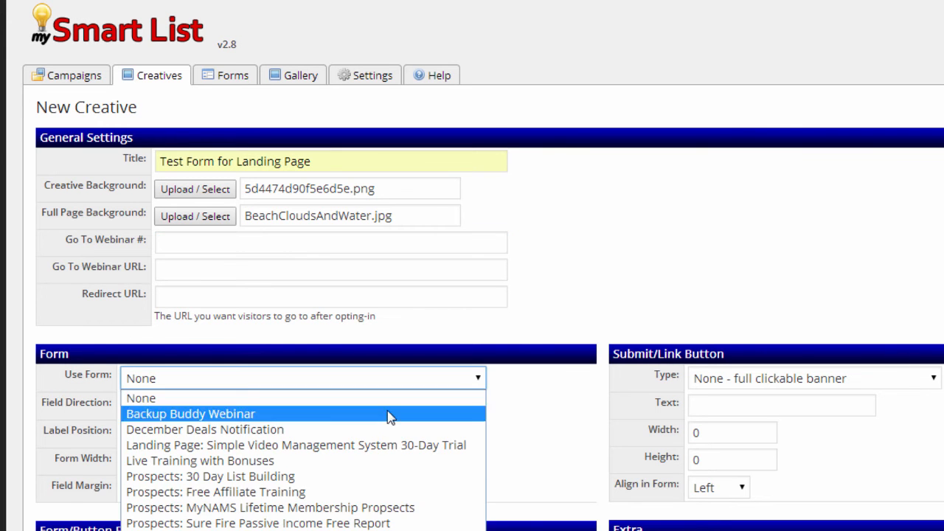
click(295, 530)
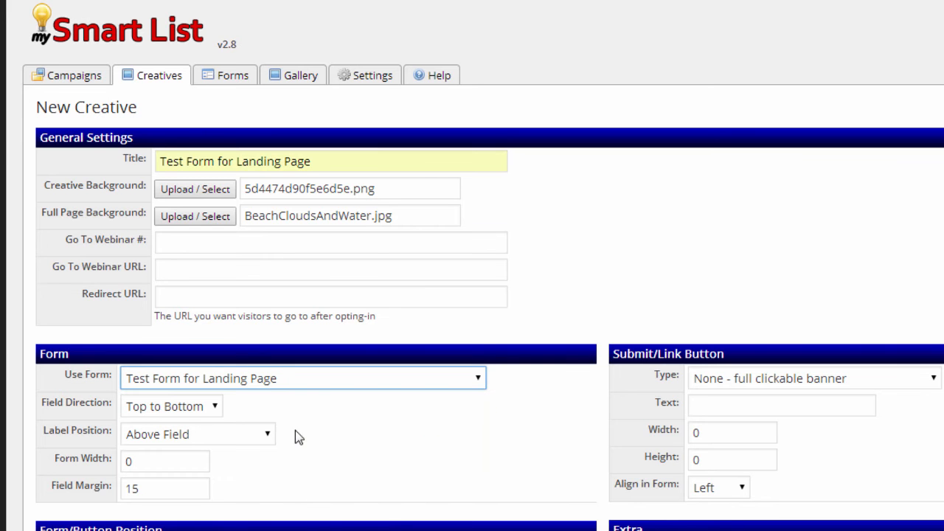
click(237, 435)
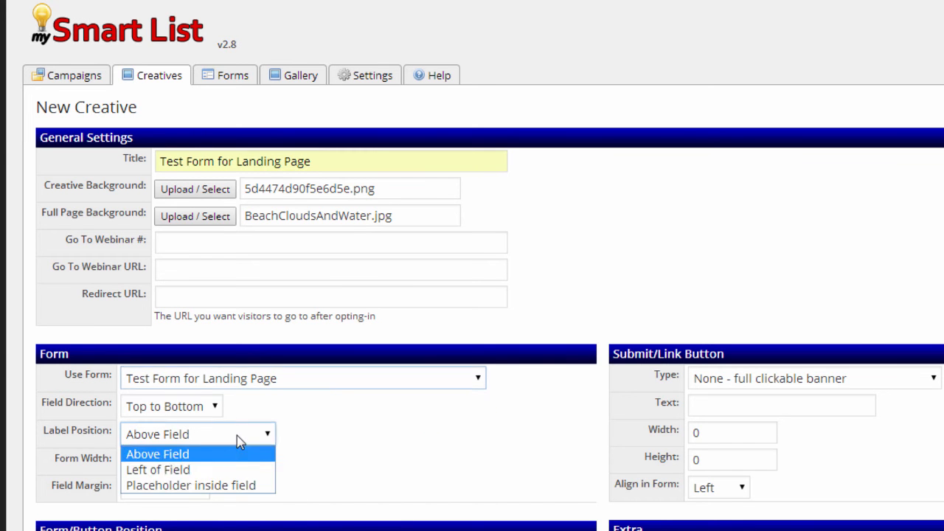
click(191, 485)
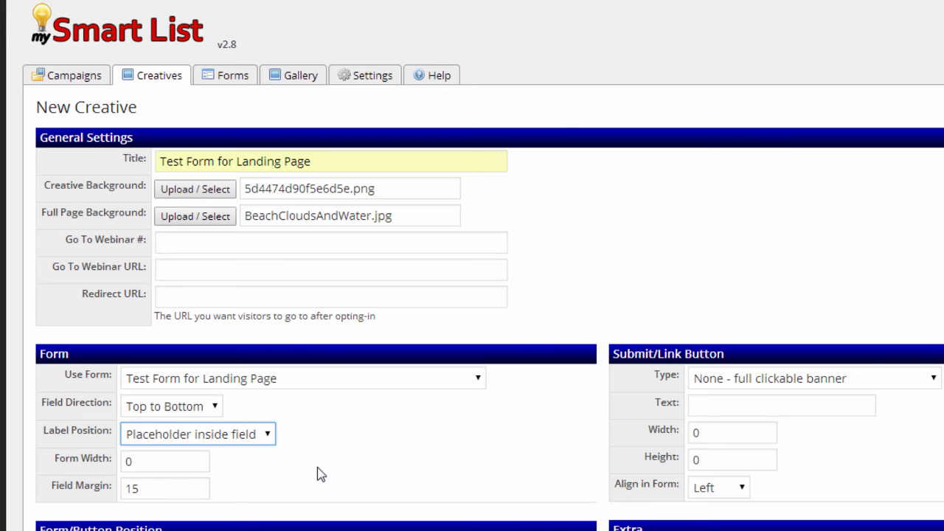
Set the form width to 358 and the field margin to 10
double_click(156, 464)
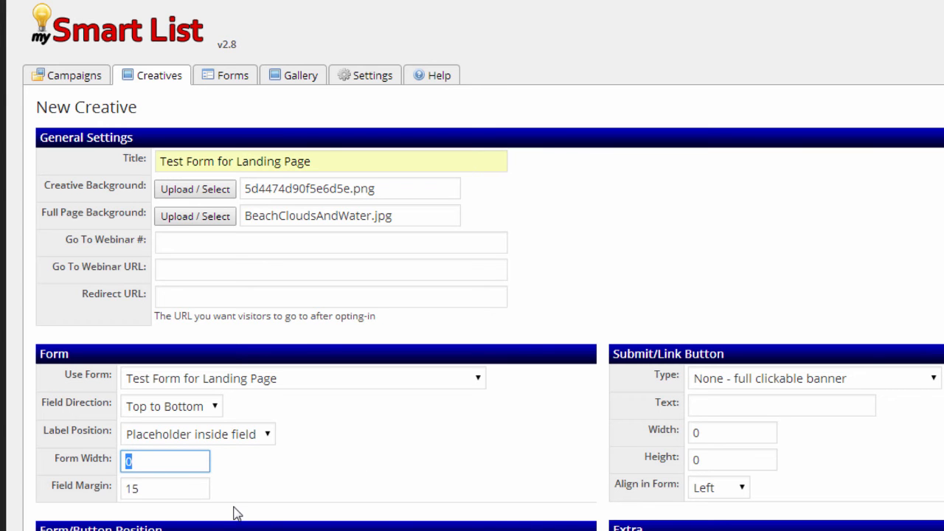
text(358)
click(141, 487)
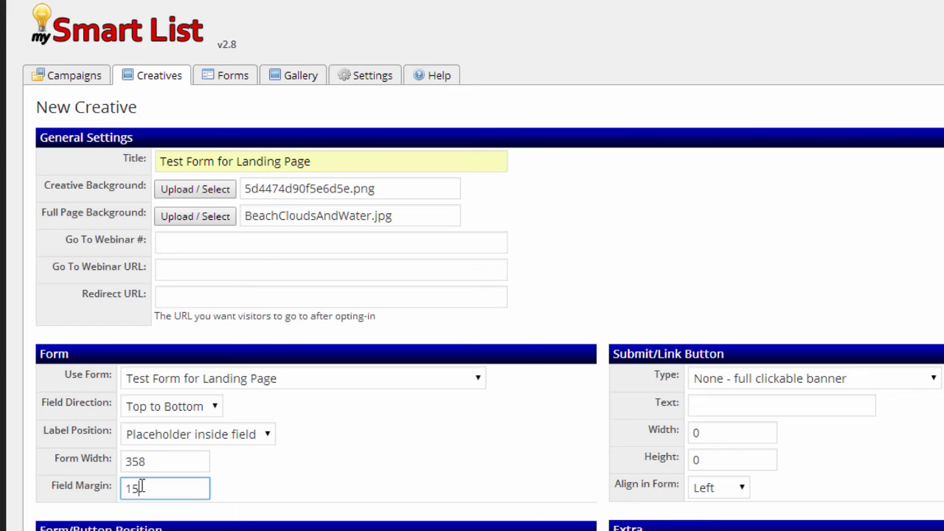
drag(152, 486, 134, 488)
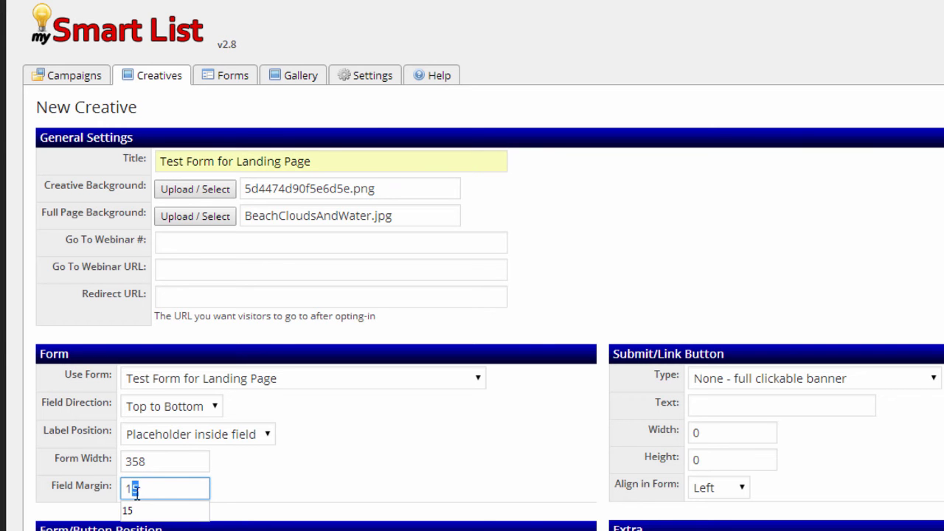
text(0)
click(367, 487)
Set the submit button type to the button in the background image, leaving its text empty
click(824, 382)
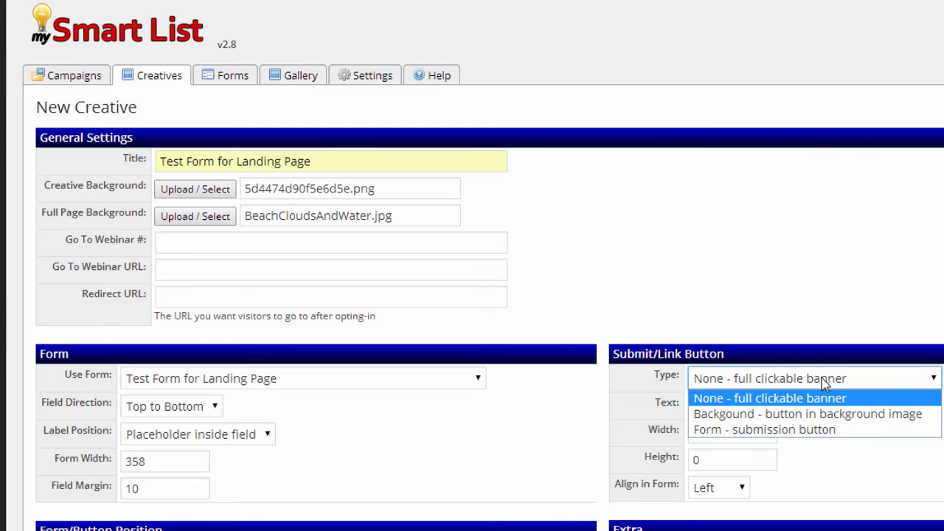
click(856, 418)
click(894, 384)
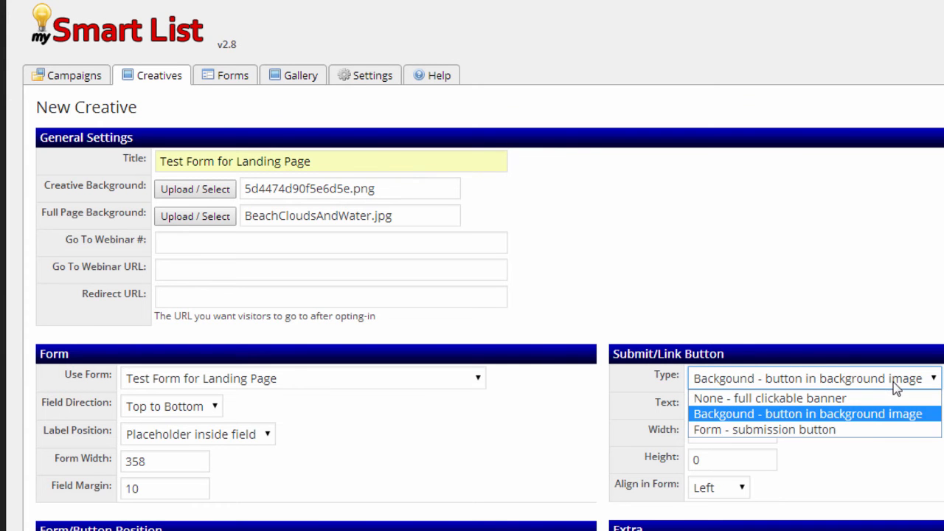
click(856, 418)
click(764, 410)
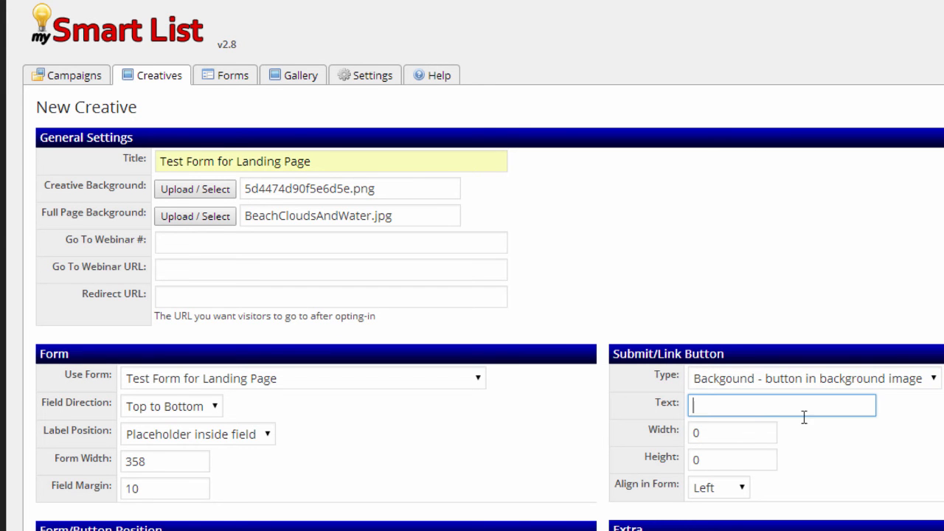
Size the submit button 300 wide by 50 high and align it to the center of the form
click(701, 433)
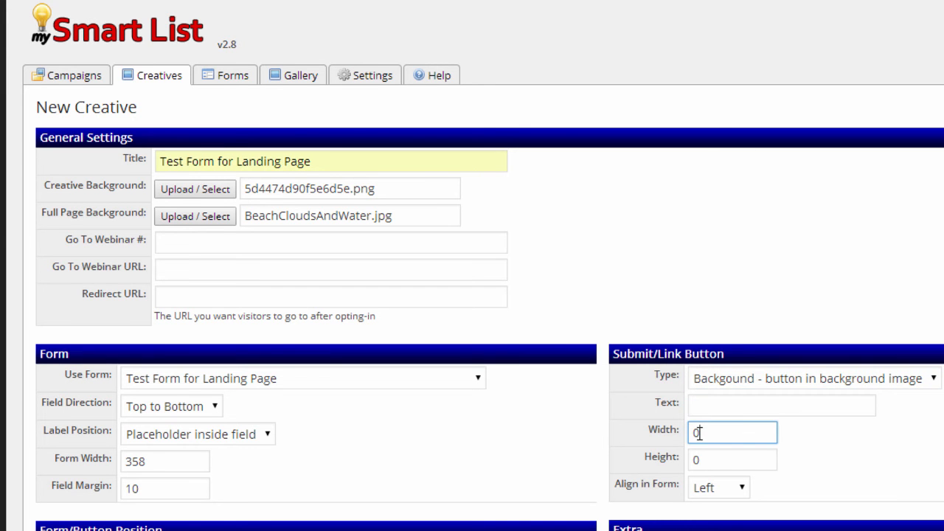
drag(700, 433, 690, 433)
text(300)
double_click(694, 458)
text(50)
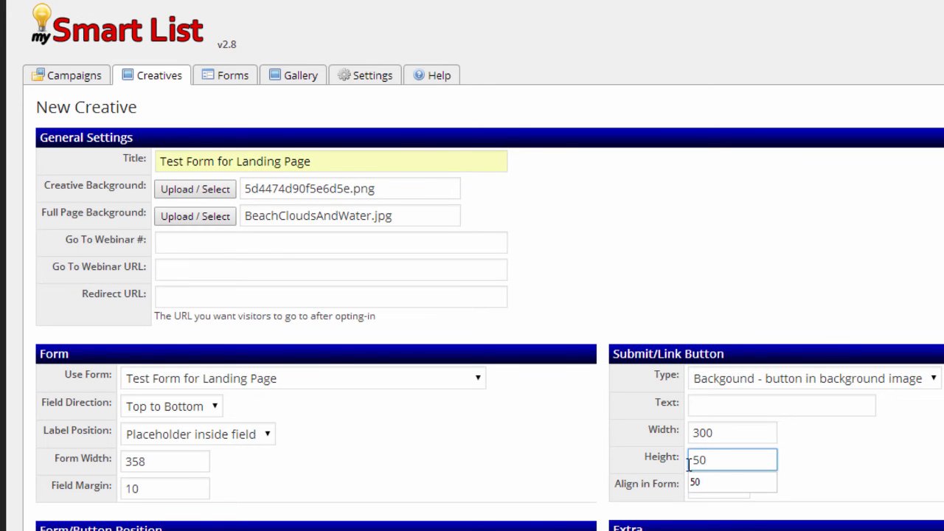
click(824, 479)
click(742, 487)
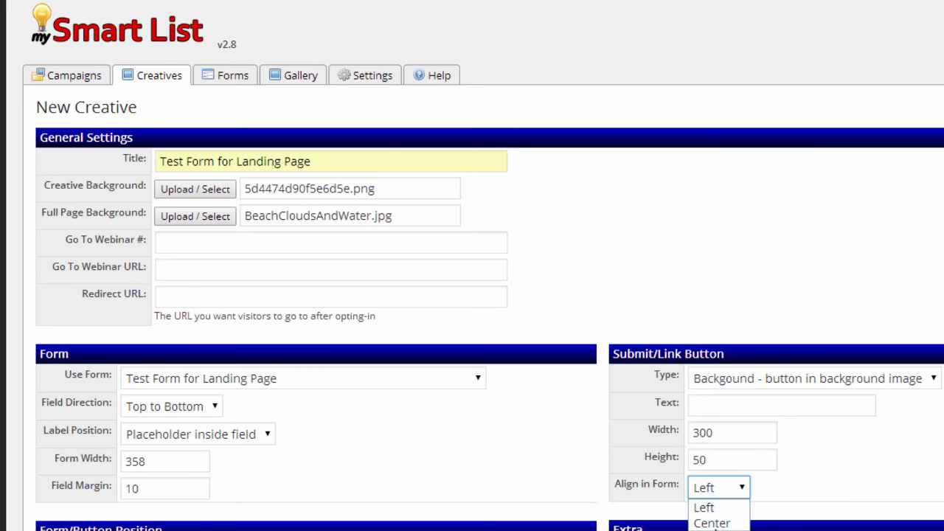
click(730, 522)
Position the form and button 300 from the top and 250 from the left of the creative
scroll(138, 476, down, 1)
click(138, 477)
double_click(127, 472)
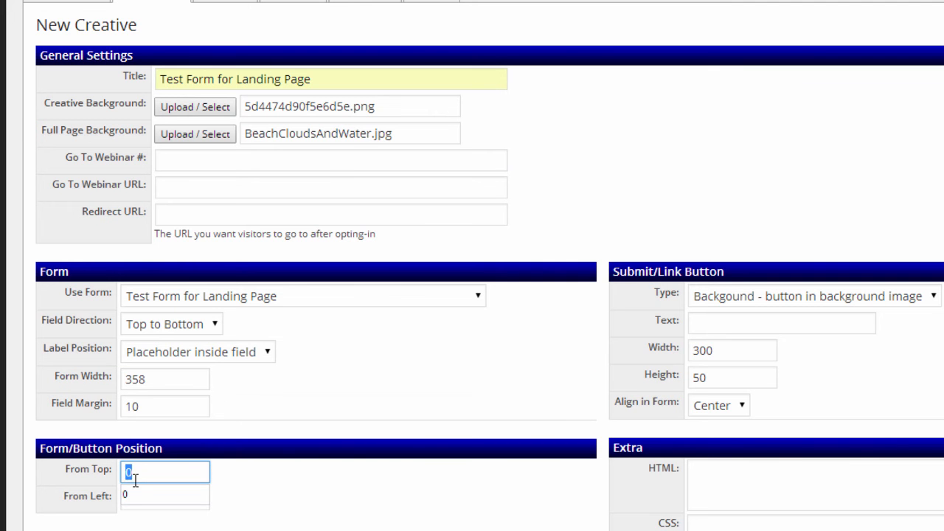
text(300)
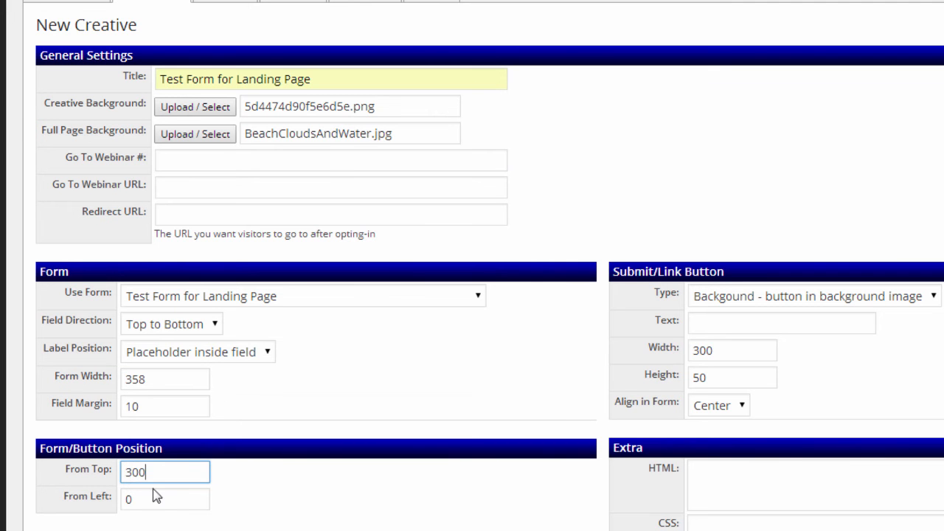
double_click(127, 499)
text(250)
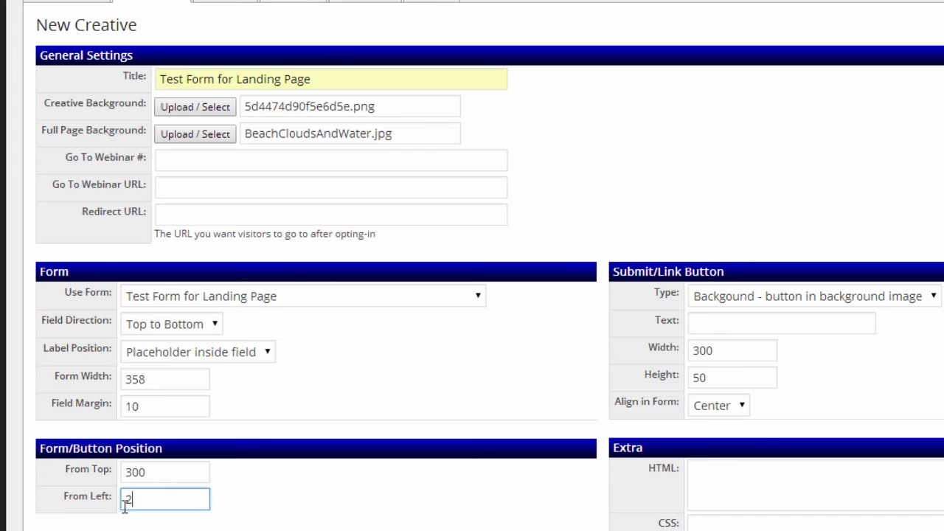
click(279, 506)
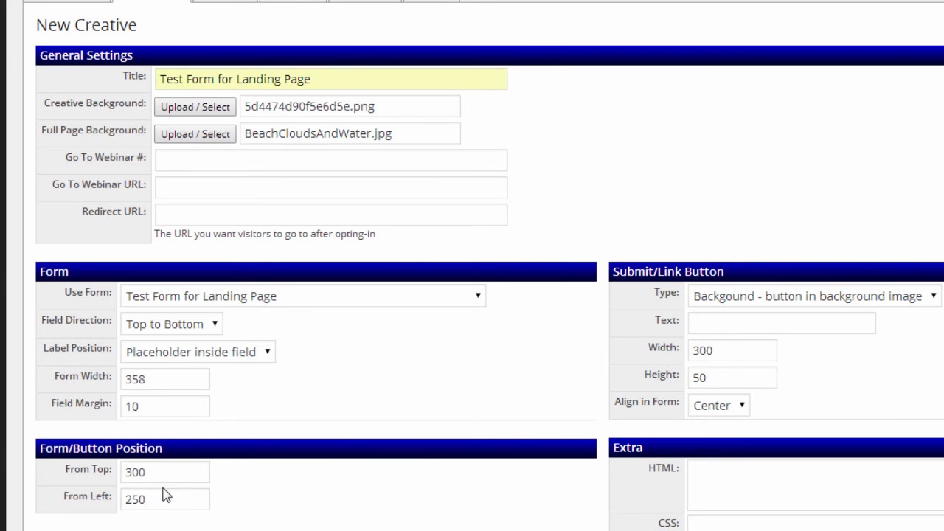
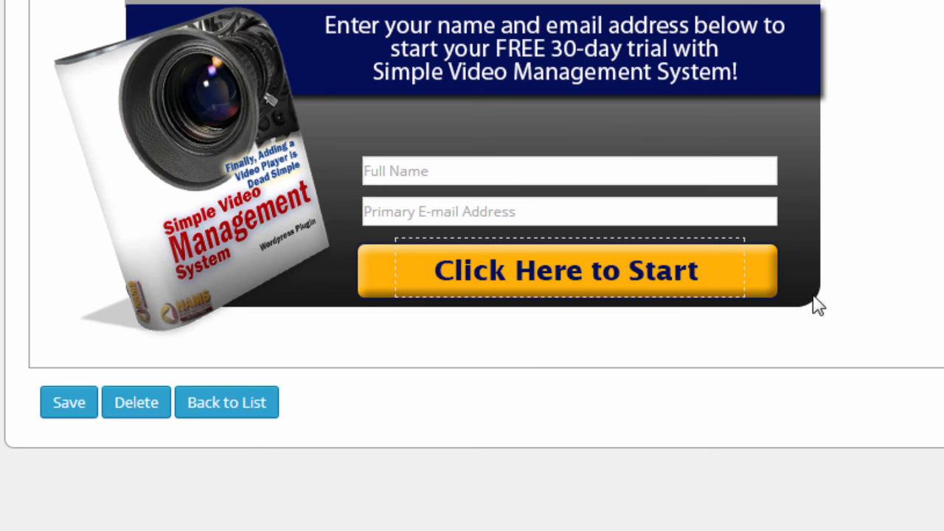
Start a new campaign and title it "Test Form for Landing Page"
scroll(472, 265, up, 10)
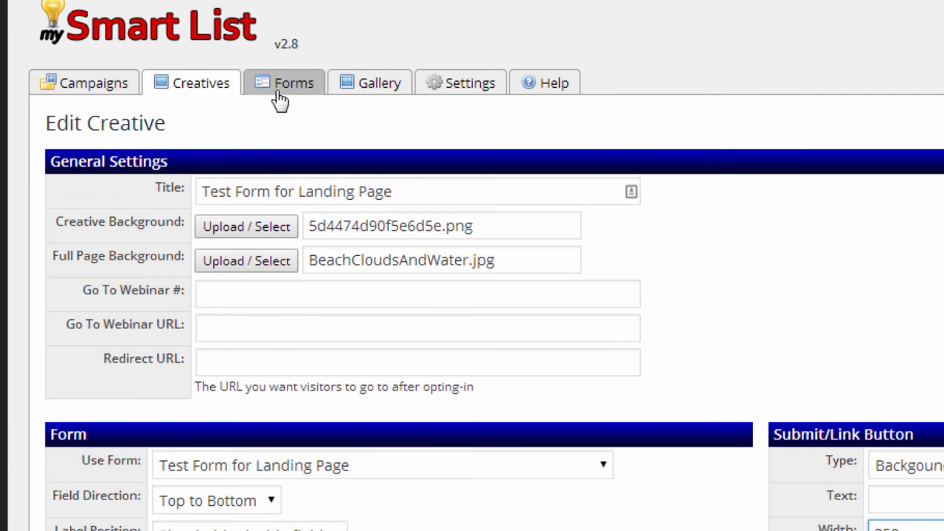
click(207, 98)
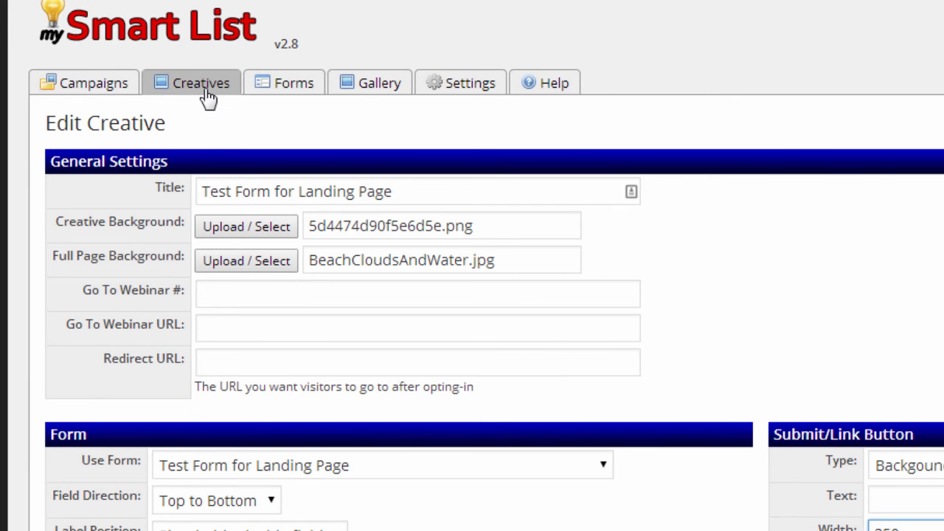
click(94, 91)
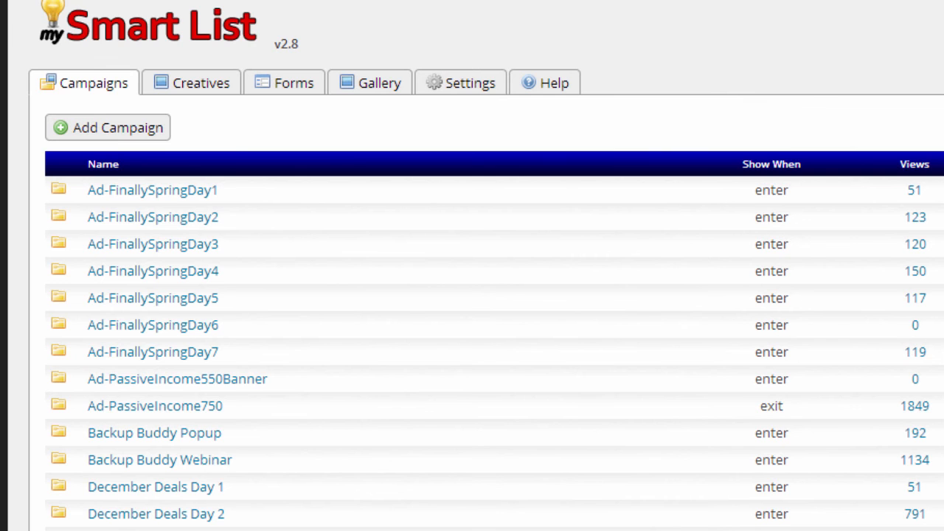
scroll(843, 460, down, 5)
scroll(843, 460, up, 5)
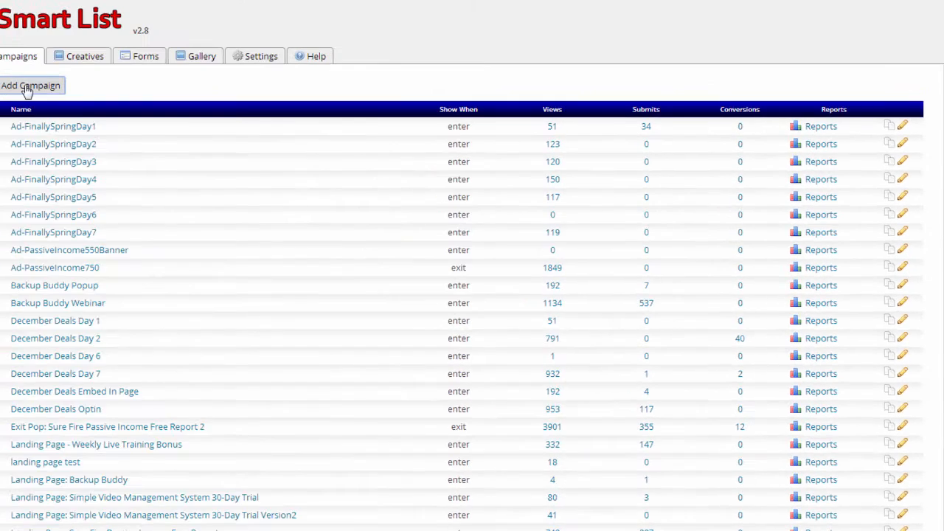
click(25, 86)
click(246, 139)
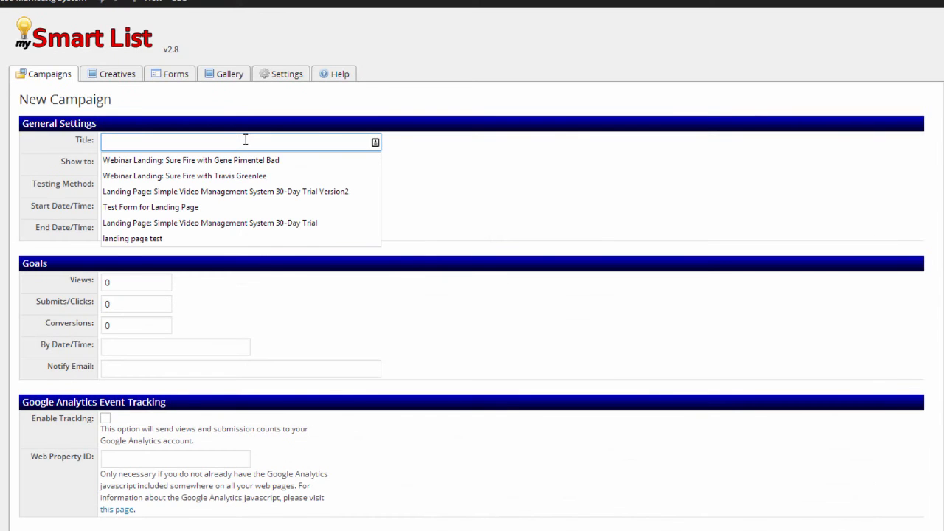
click(185, 207)
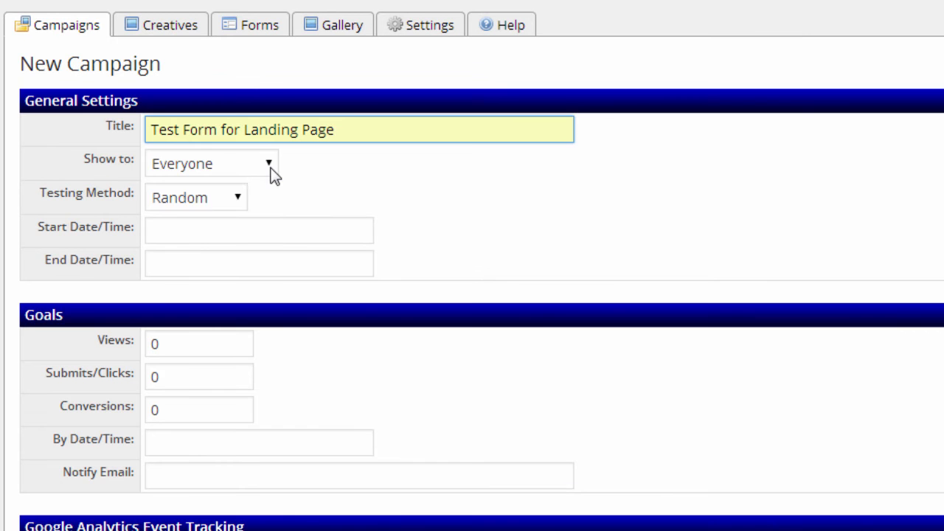
Show the campaign to everyone and keep Random as its testing method
click(270, 169)
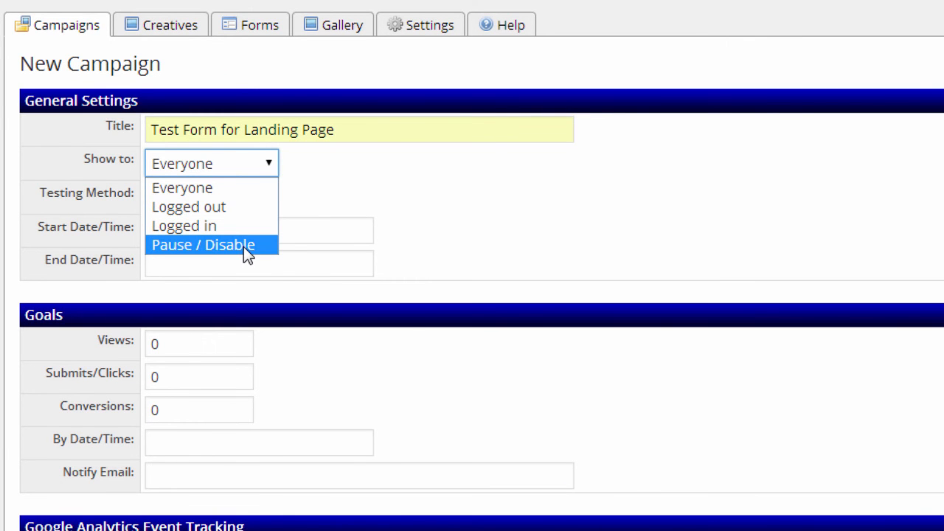
click(245, 188)
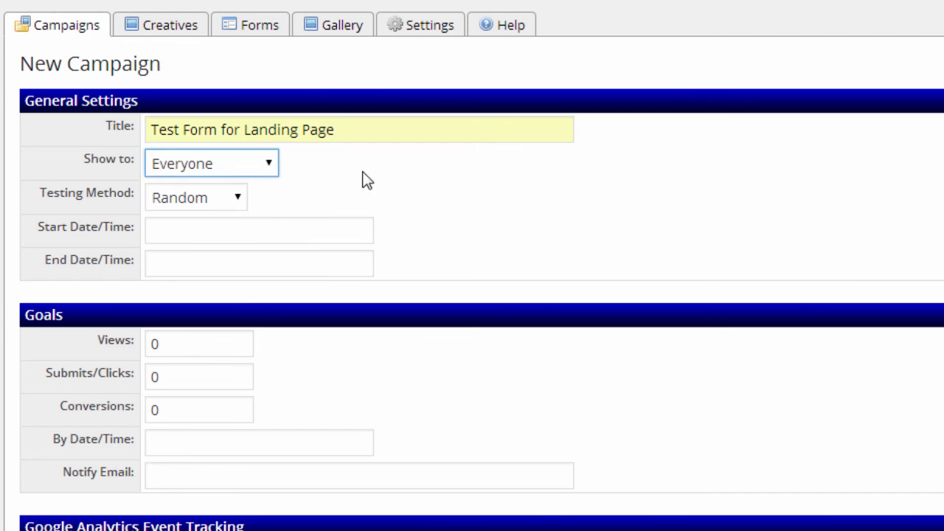
click(237, 199)
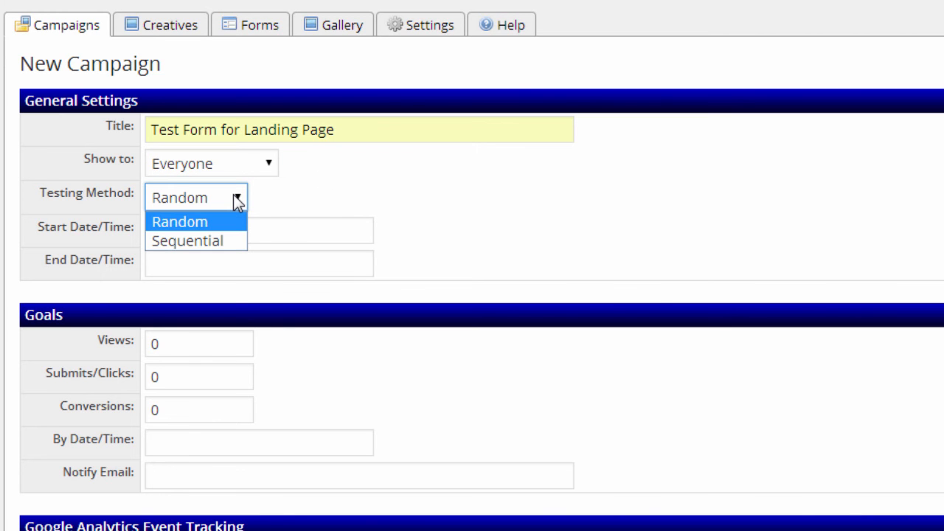
click(237, 197)
click(352, 184)
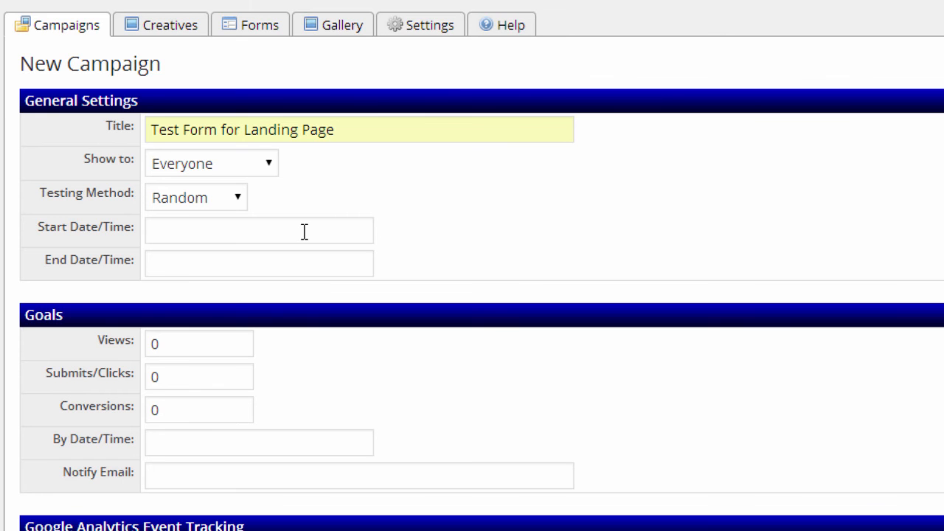
Leave the campaign dates and goals at their defaults and enable Google Analytics event tracking
click(269, 228)
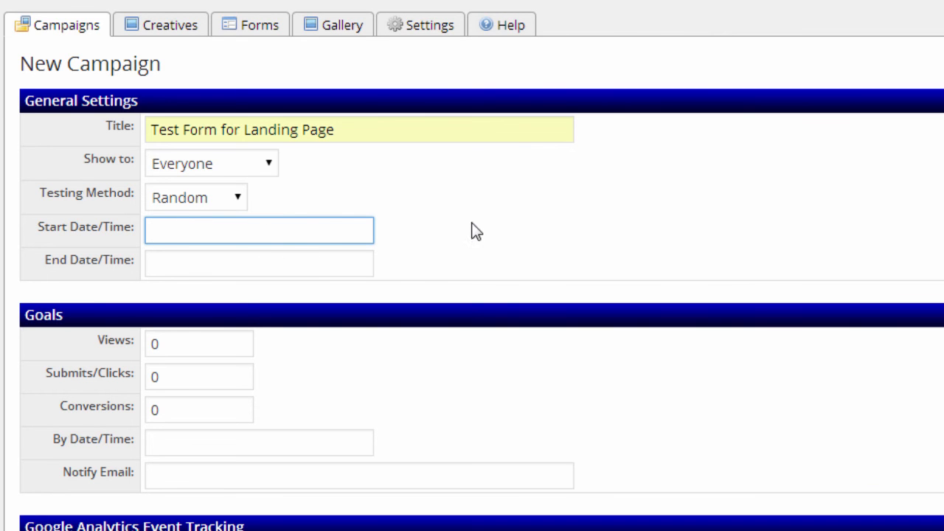
scroll(476, 231, down, 3)
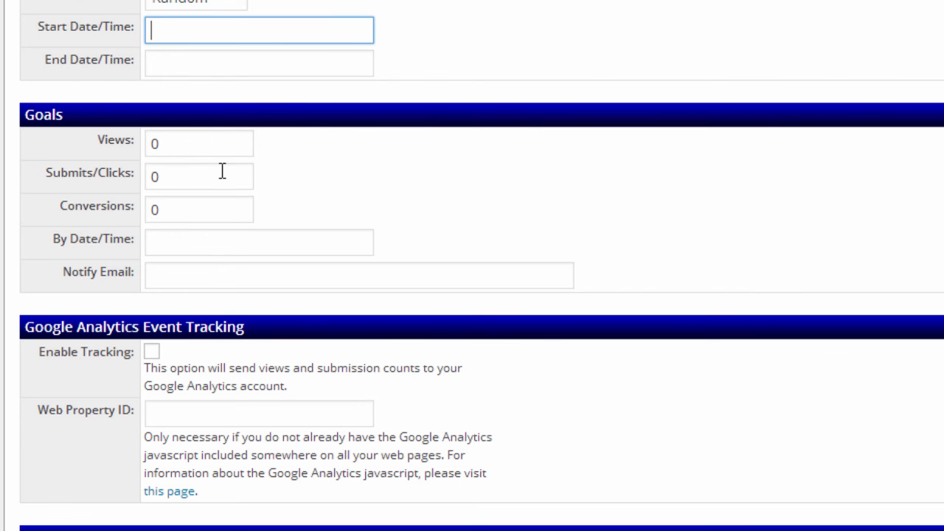
scroll(434, 203, down, 3)
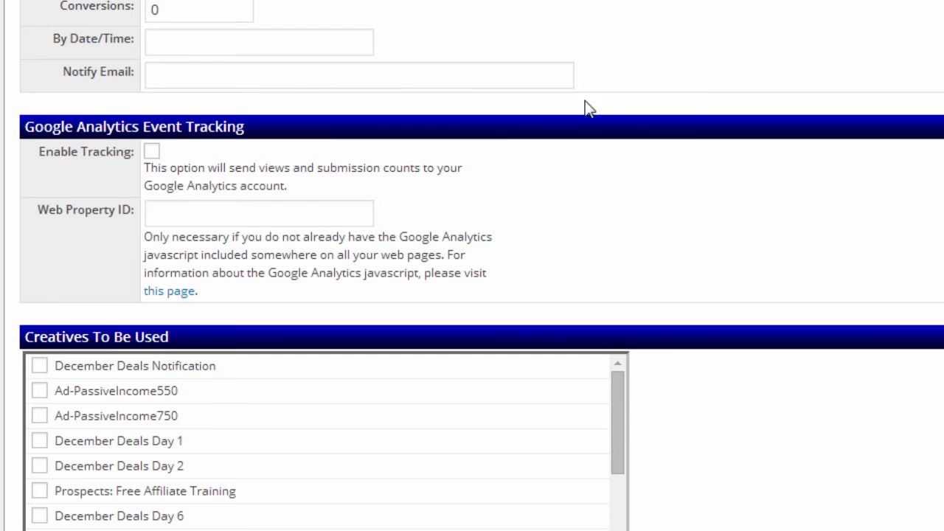
scroll(752, 230, down, 2)
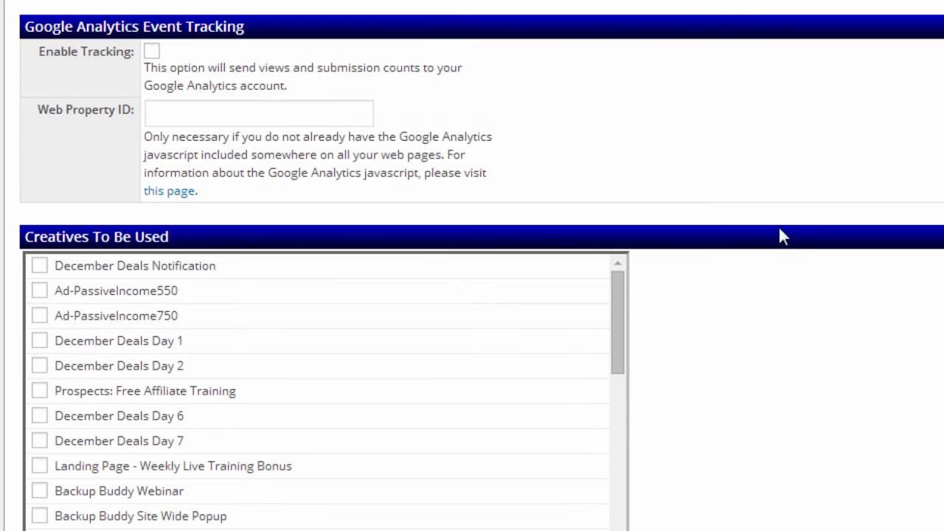
click(152, 53)
Select the Test Form for Landing Page creative as the one to be used by the campaign
scroll(811, 58, down, 1)
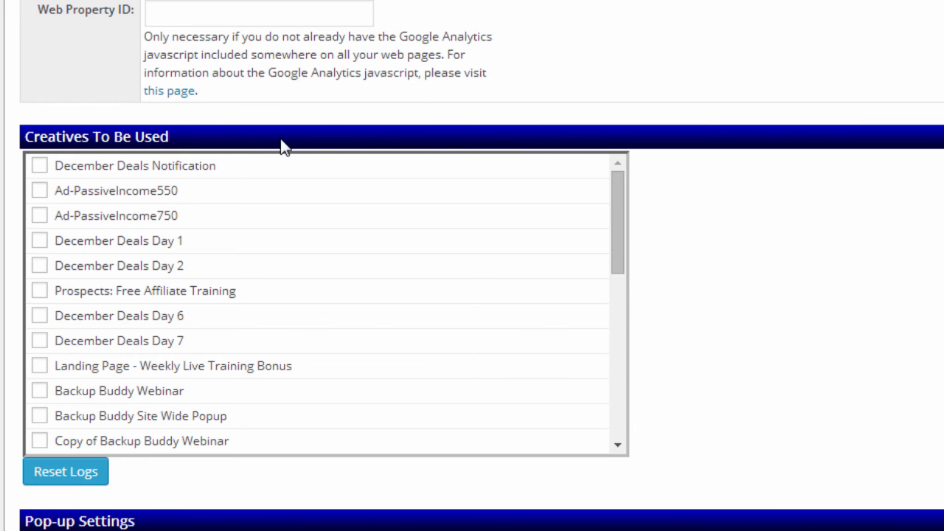
scroll(370, 320, down, 3)
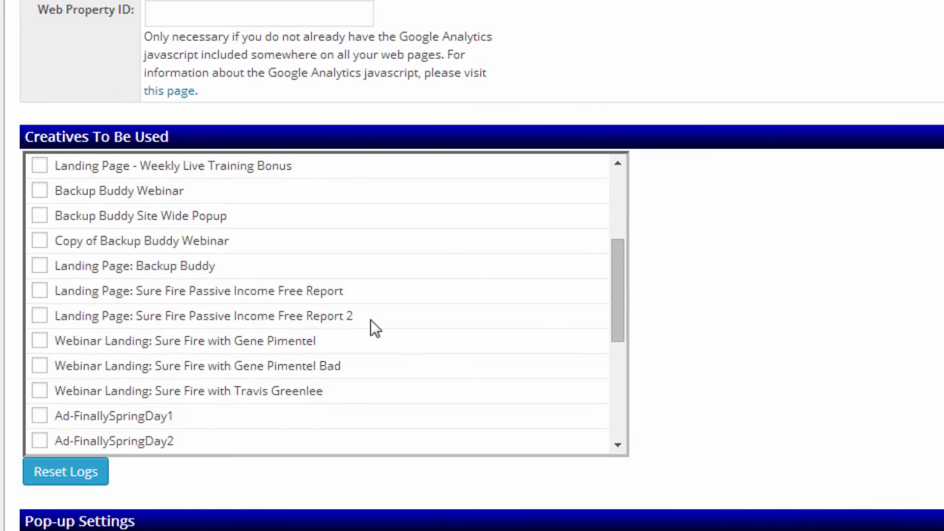
scroll(370, 318, up, 4)
scroll(370, 317, down, 2)
scroll(371, 322, down, 7)
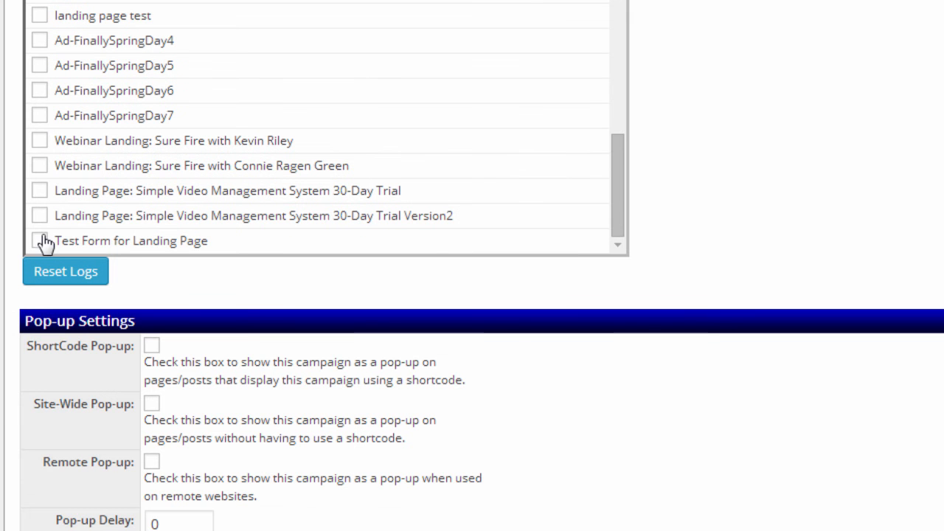
click(42, 241)
Review the pop-up settings and the Show when choices, keeping Visitor enters page/post
scroll(797, 215, down, 1)
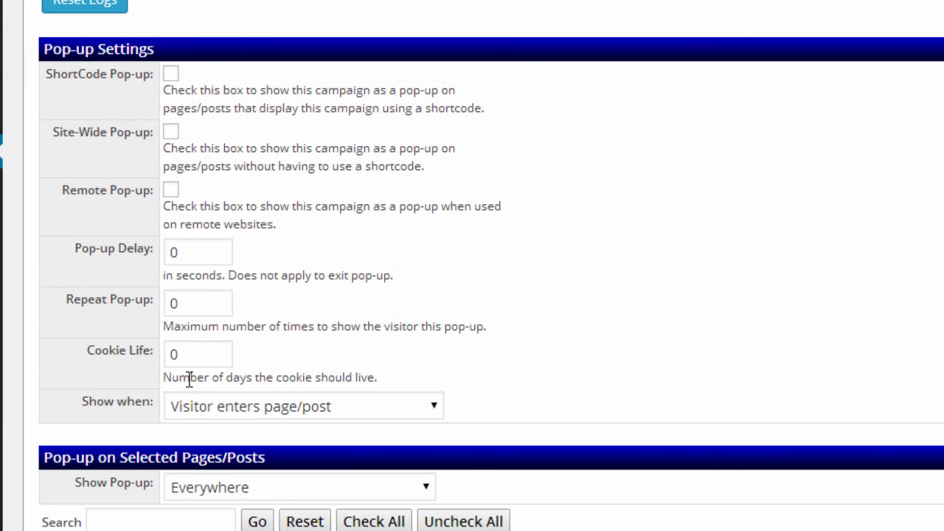
scroll(431, 208, down, 2)
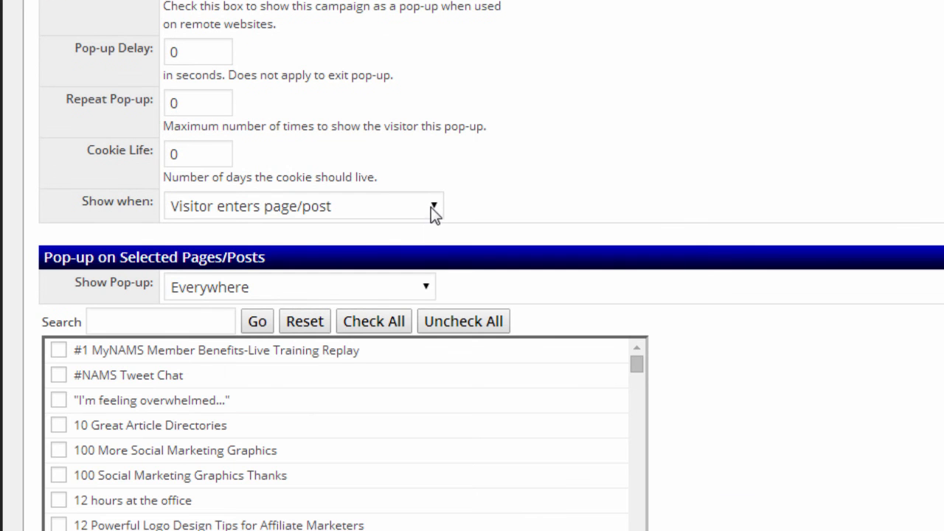
click(431, 207)
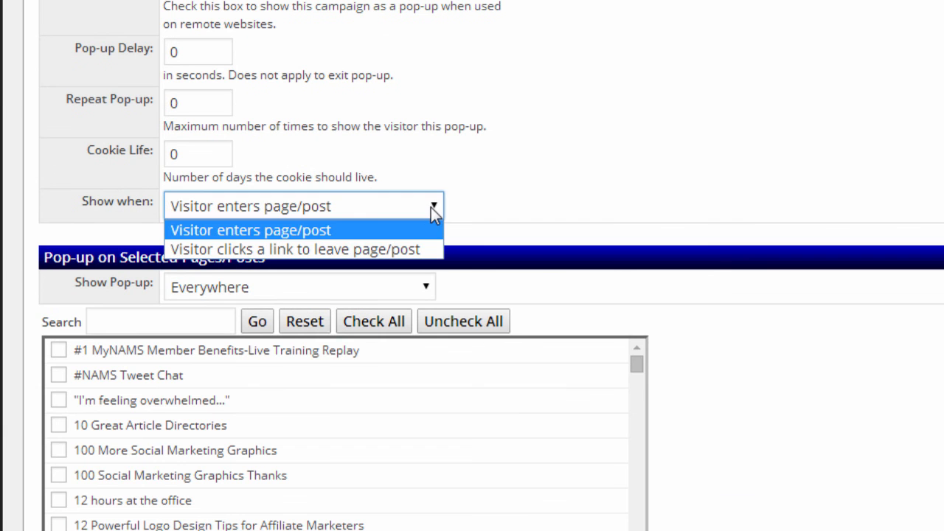
click(553, 207)
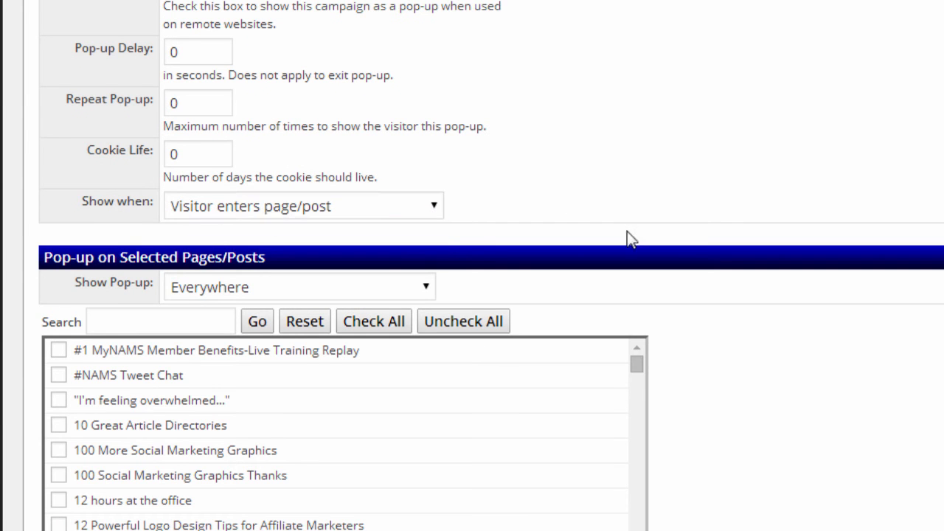
Examine the options for showing the pop-up on selected pages/posts, keeping Everywhere
scroll(832, 339, down, 3)
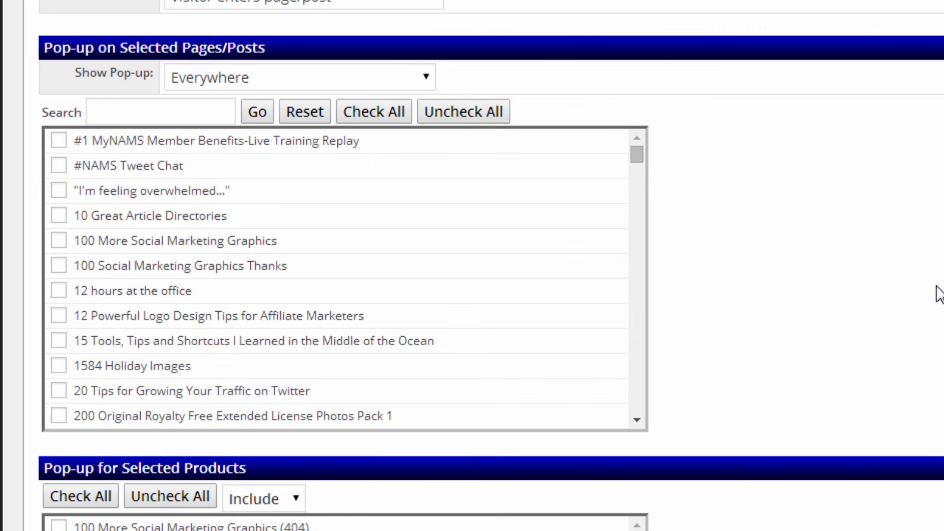
scroll(937, 293, down, 1)
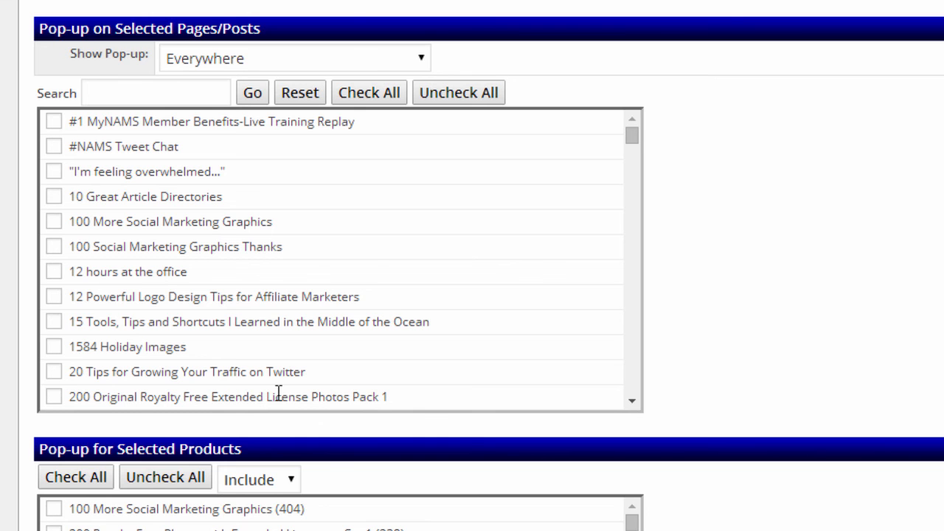
scroll(811, 339, down, 2)
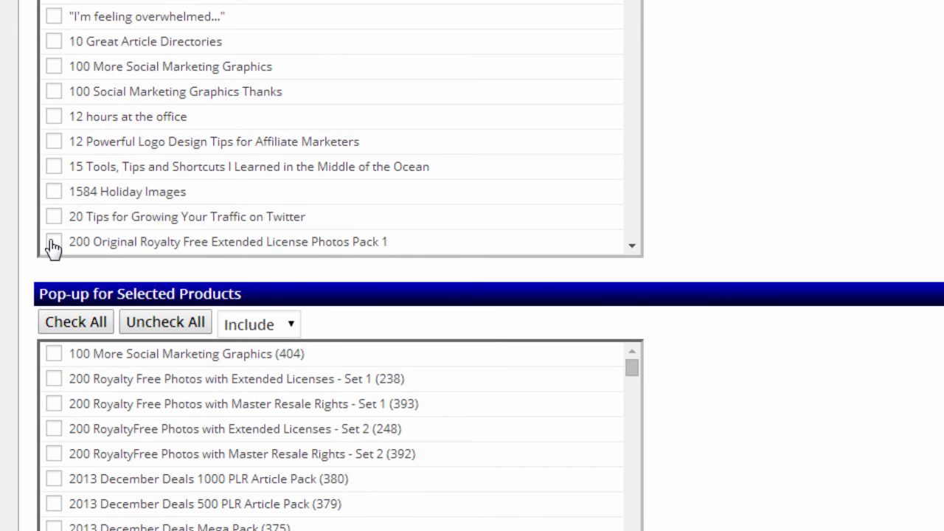
scroll(827, 374, up, 3)
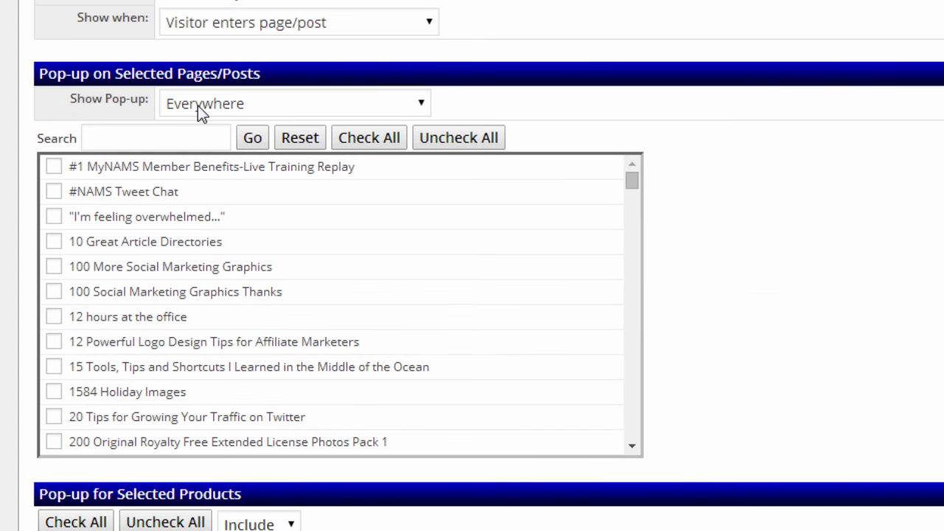
click(223, 103)
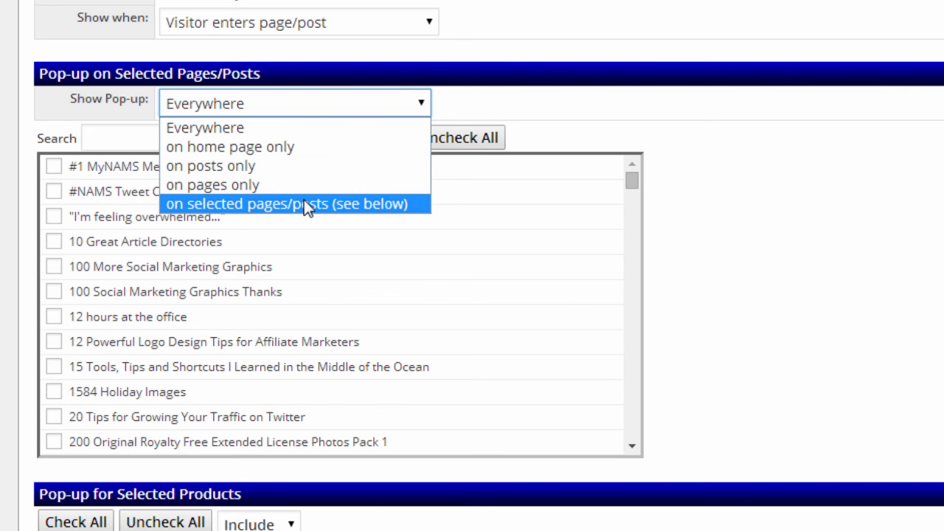
click(109, 139)
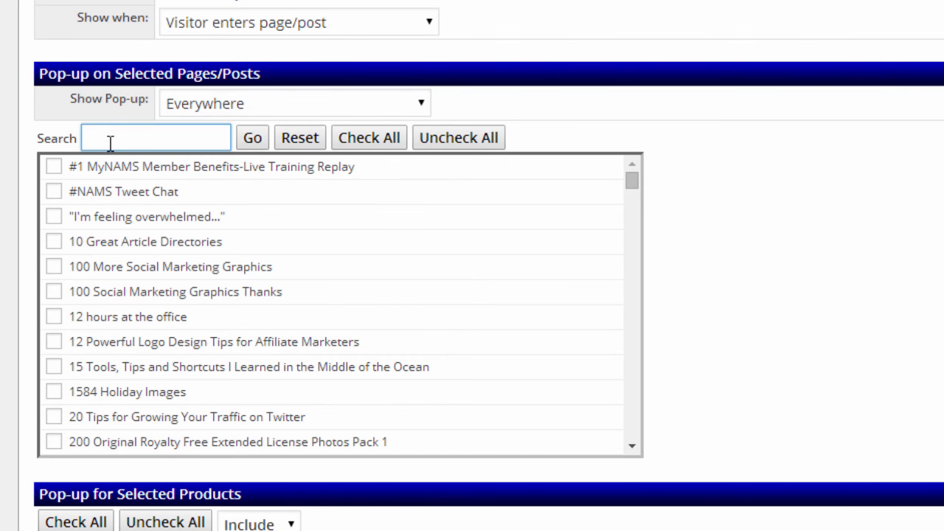
Try excluding the 6Steps product under the pop-up's selected products, and restore Include with no product selected
scroll(763, 229, down, 3)
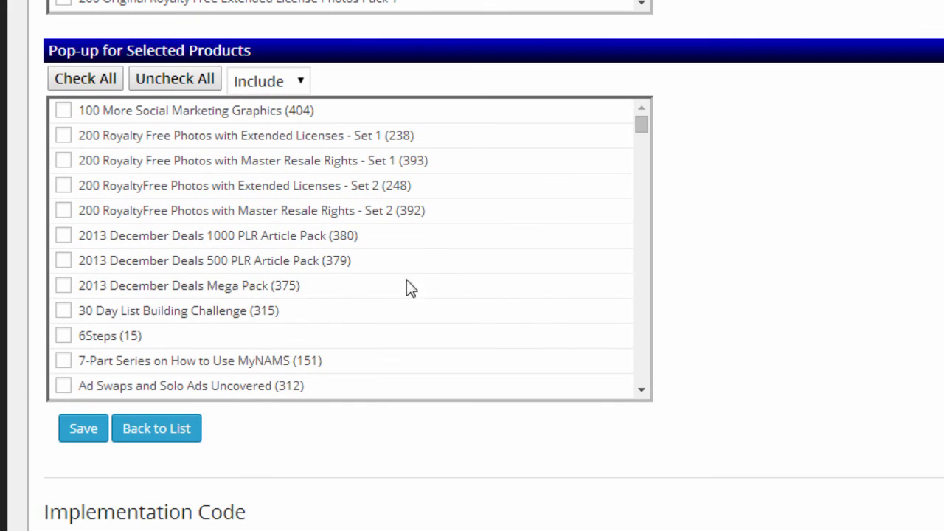
click(63, 337)
click(299, 82)
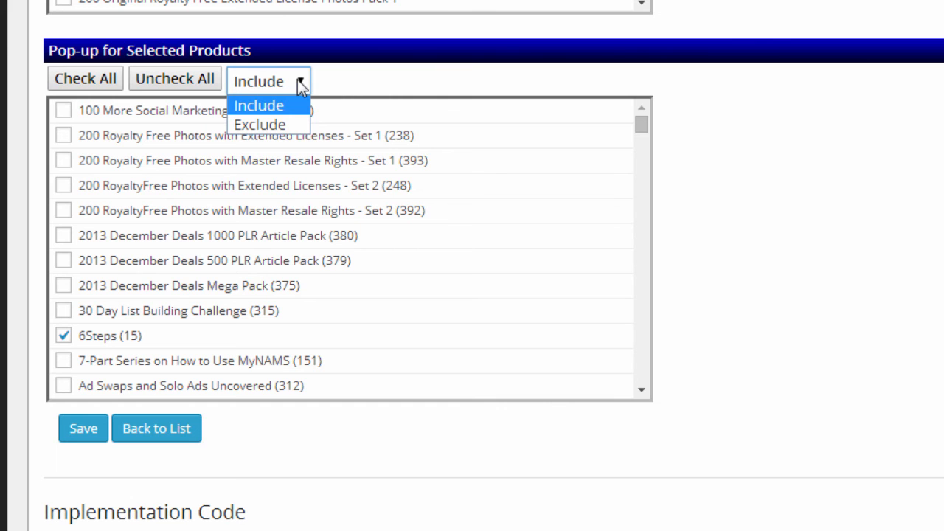
click(288, 122)
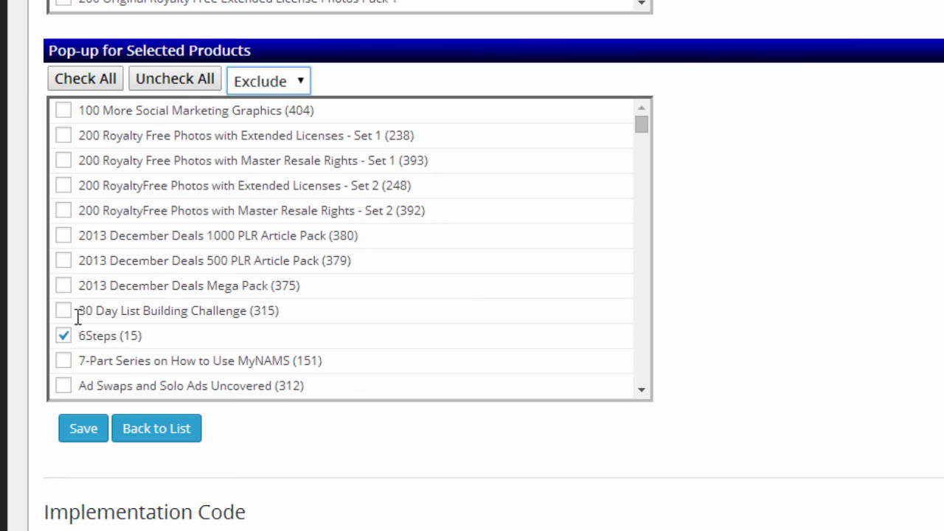
click(255, 83)
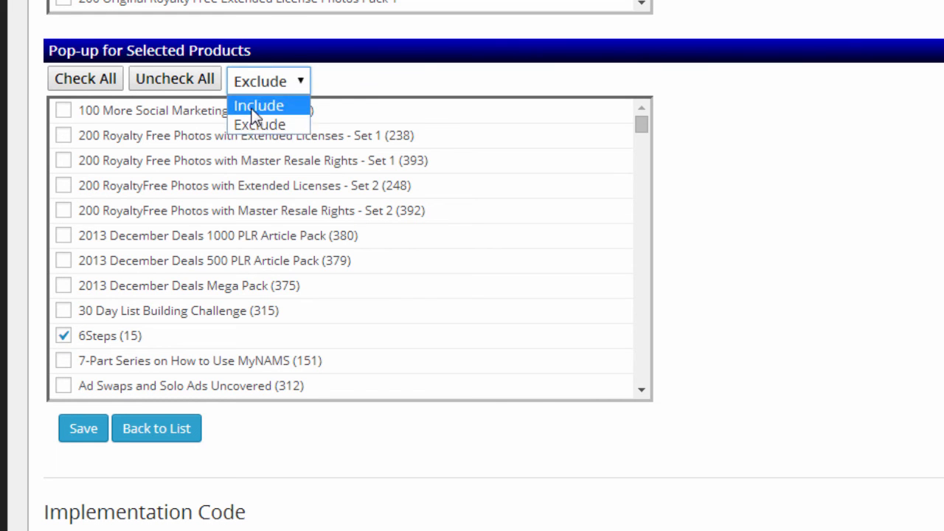
click(255, 107)
click(64, 335)
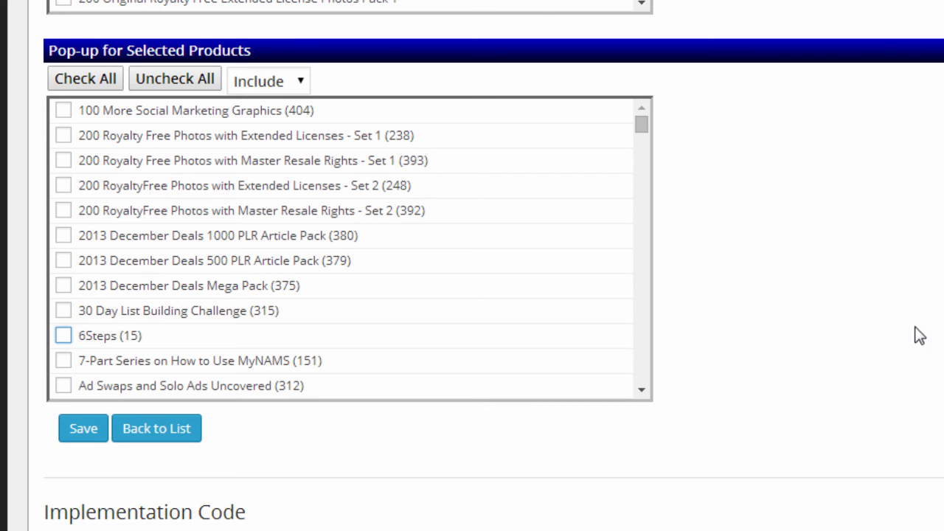
Review all settings of the new campaign from its title down to the selected products, and save the campaign
scroll(937, 290, up, 15)
scroll(493, 265, up, 10)
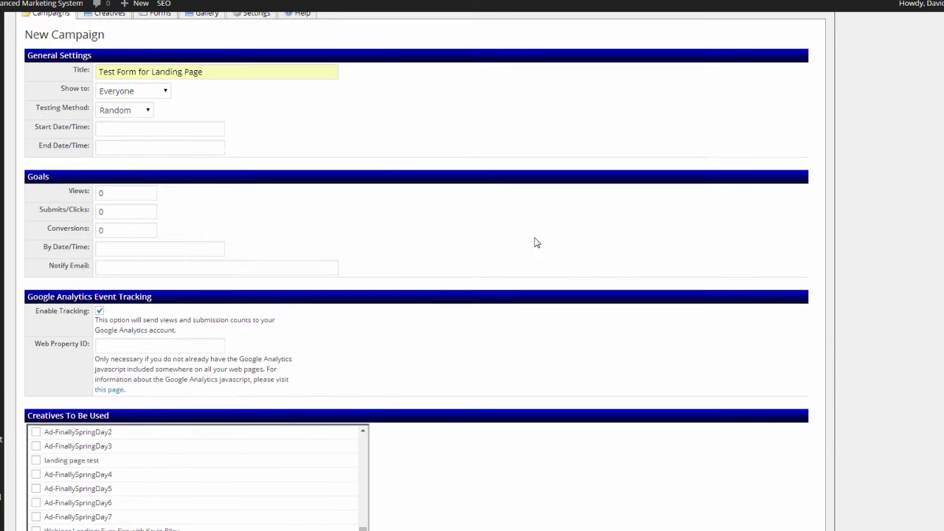
scroll(542, 242, down, 3)
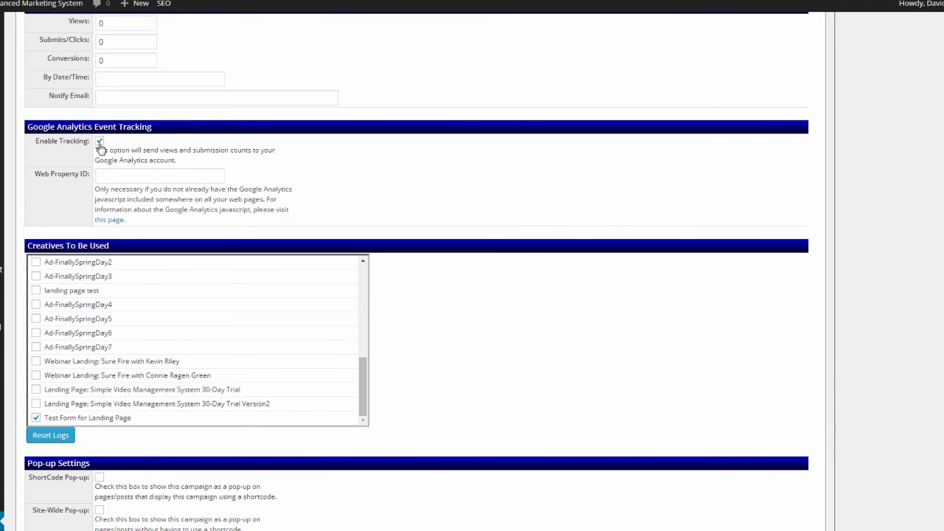
scroll(480, 253, down, 4)
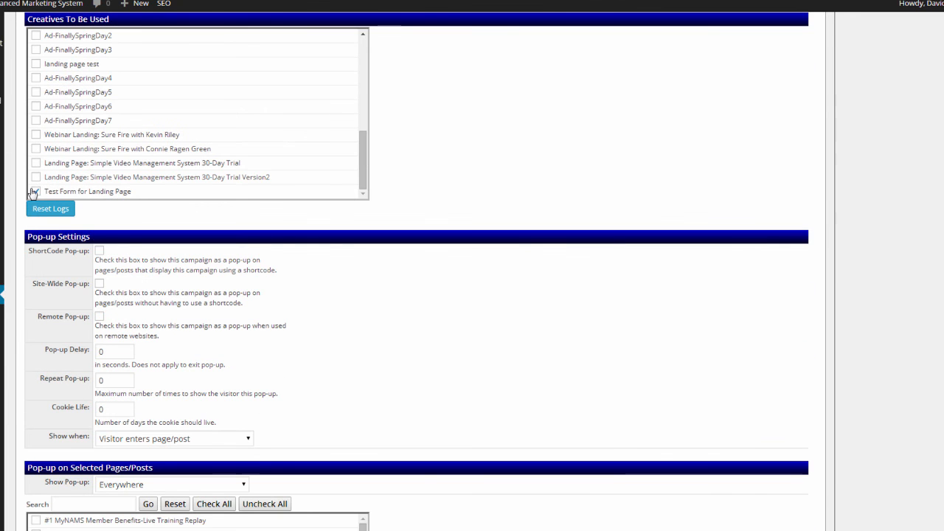
scroll(612, 244, down, 3)
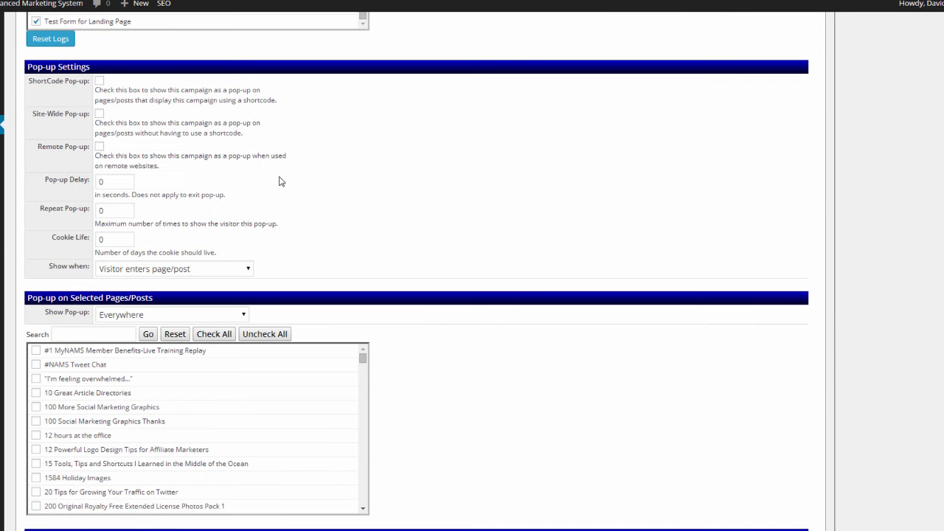
scroll(618, 265, down, 3)
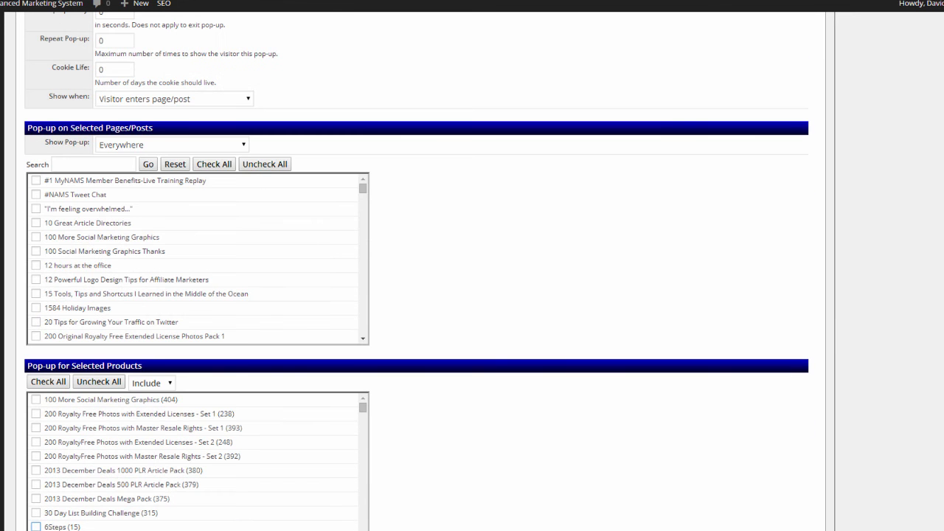
scroll(612, 420, down, 3)
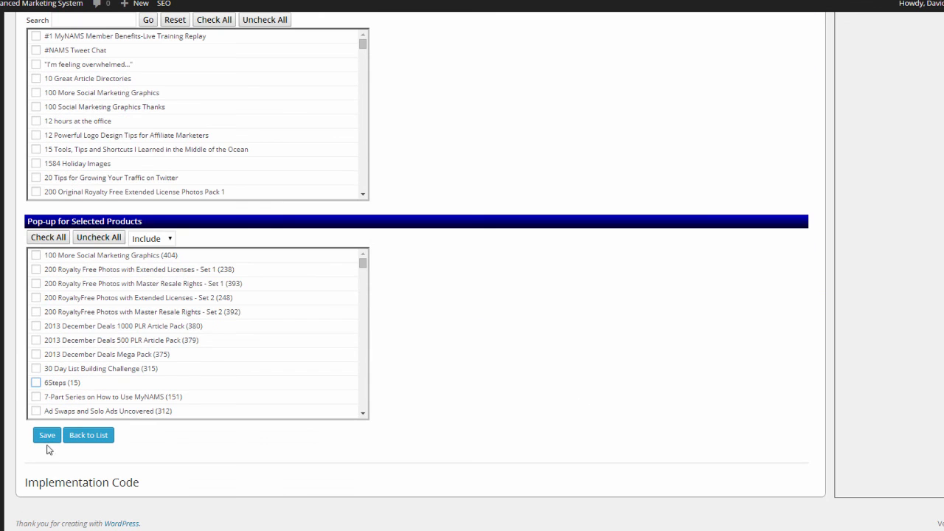
click(44, 437)
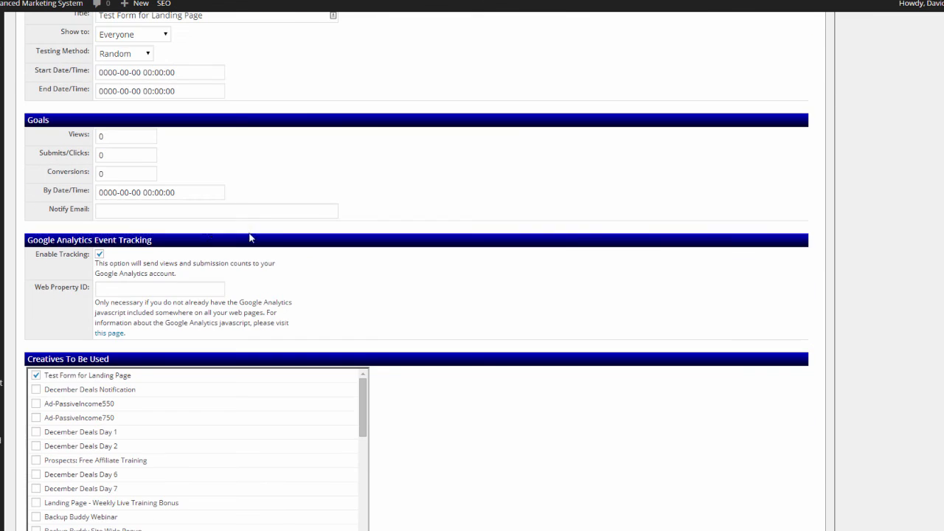
Copy the saved campaign's shortcode [my_smart_list id=34] from its implementation code
scroll(238, 247, down, 2)
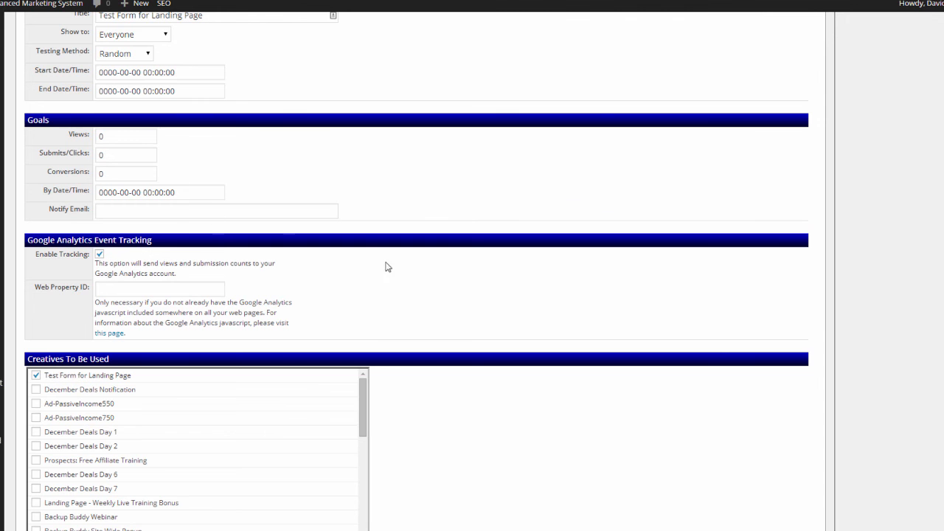
scroll(434, 255, down, 2)
scroll(482, 267, down, 12)
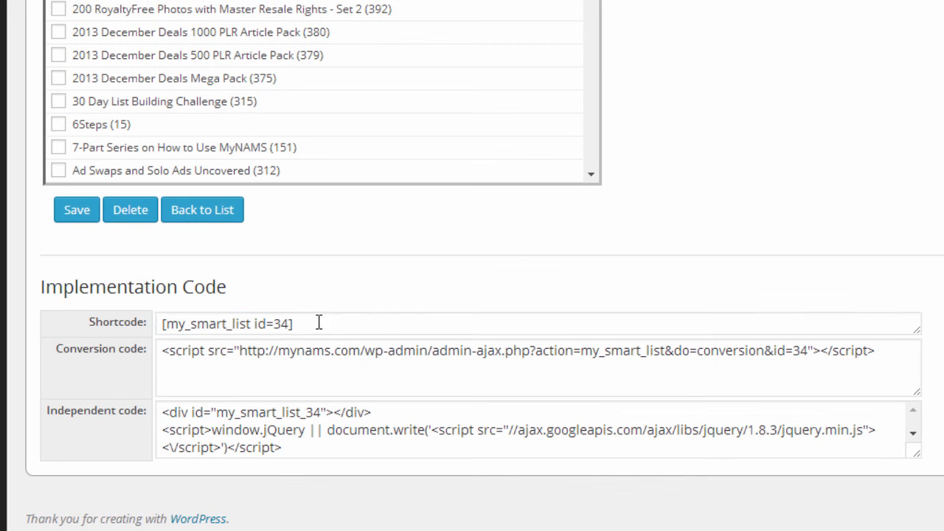
drag(204, 476, 136, 477)
drag(212, 324, 159, 327)
key(ctrl+c)
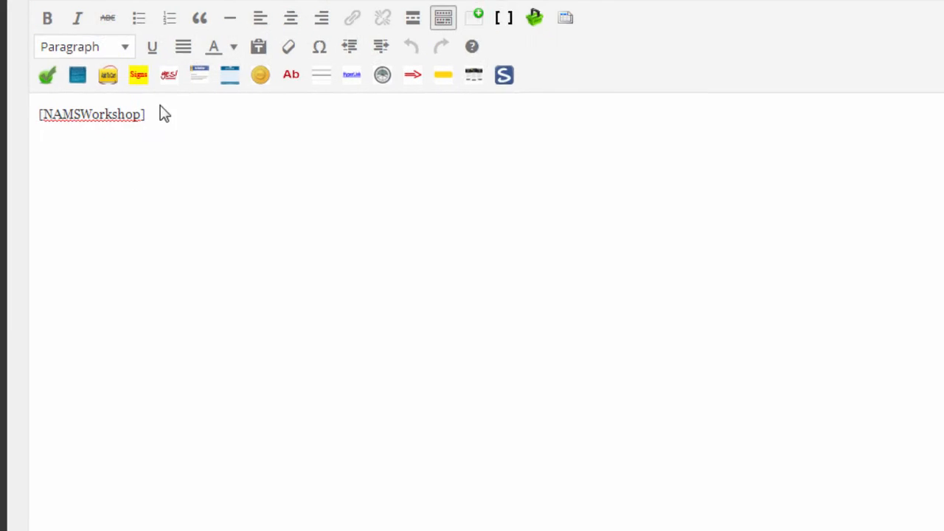
Replace the [NAMSWorkshop] shortcode on the test page with [my_smart_list id=34], update the page and view it in a new tab
drag(151, 228, 35, 242)
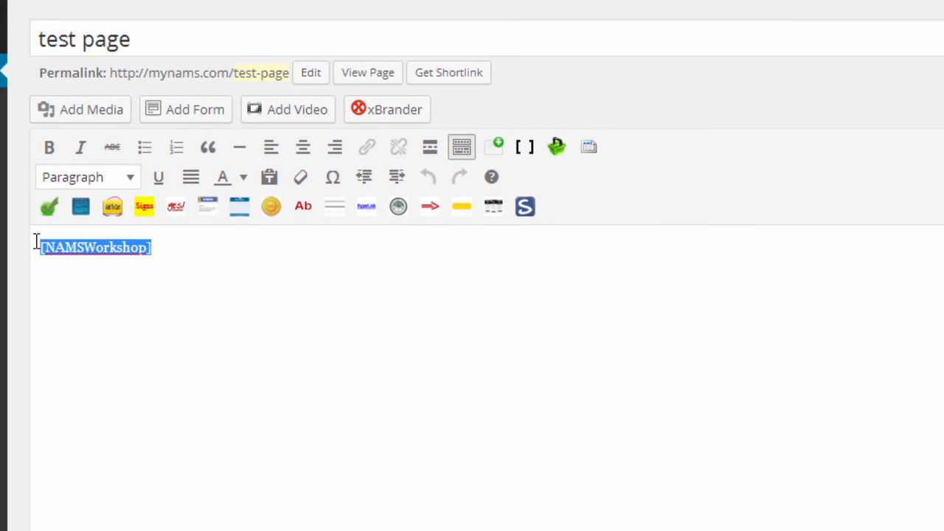
key(ctrl+v)
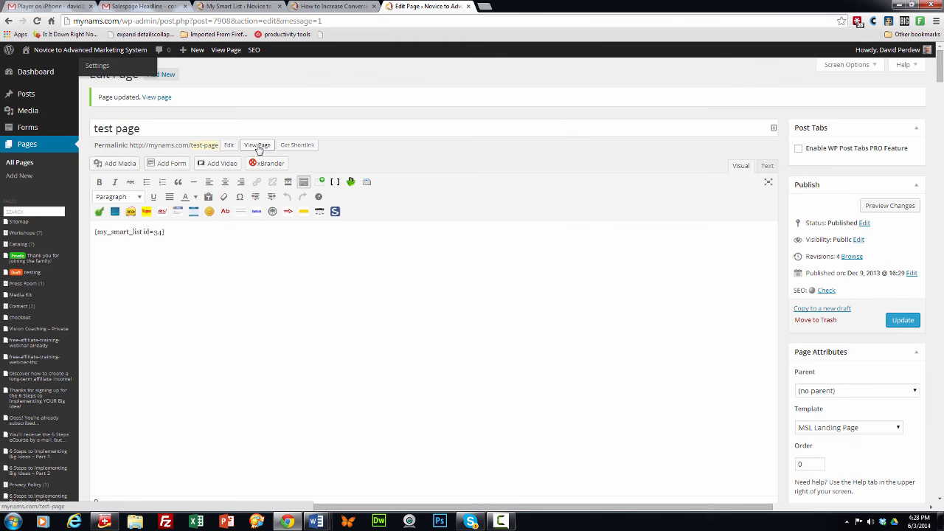
middle_click(258, 147)
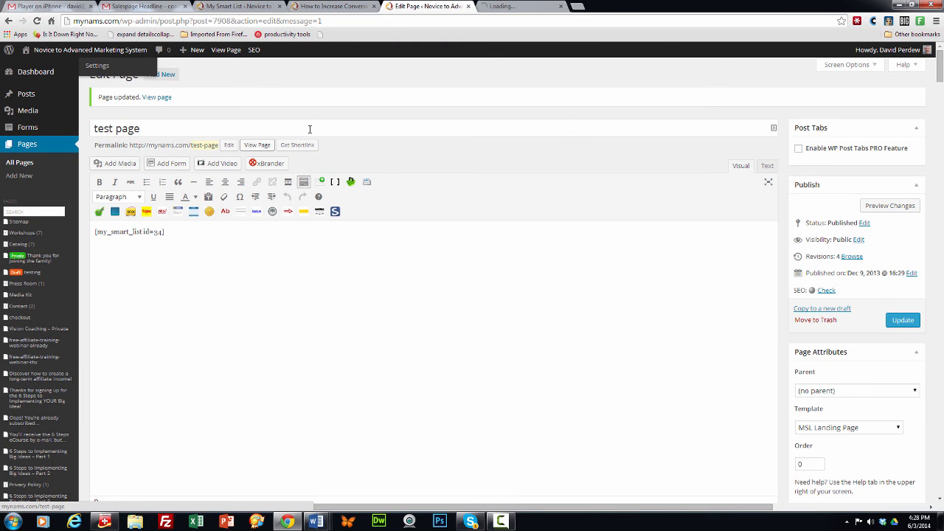
click(509, 7)
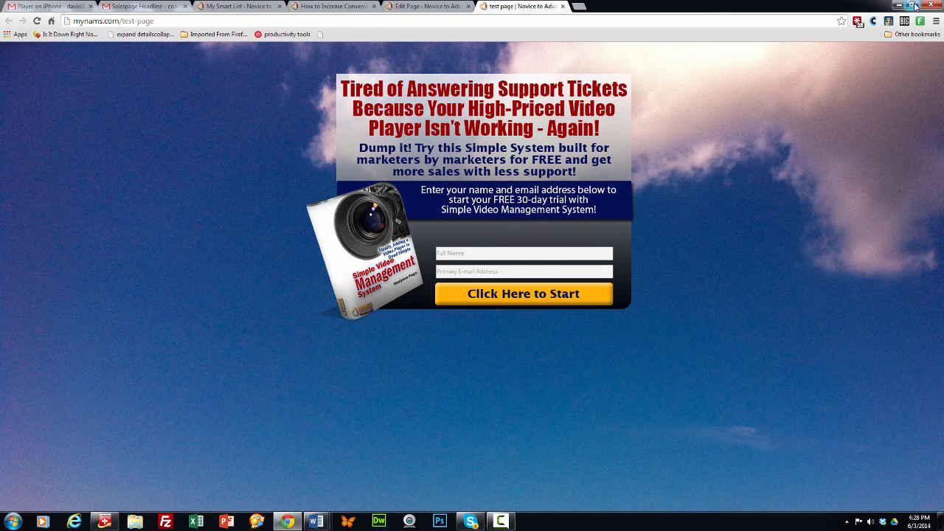
Restore the browser window from full screen and narrow it to check how the landing page adapts to its width
click(913, 5)
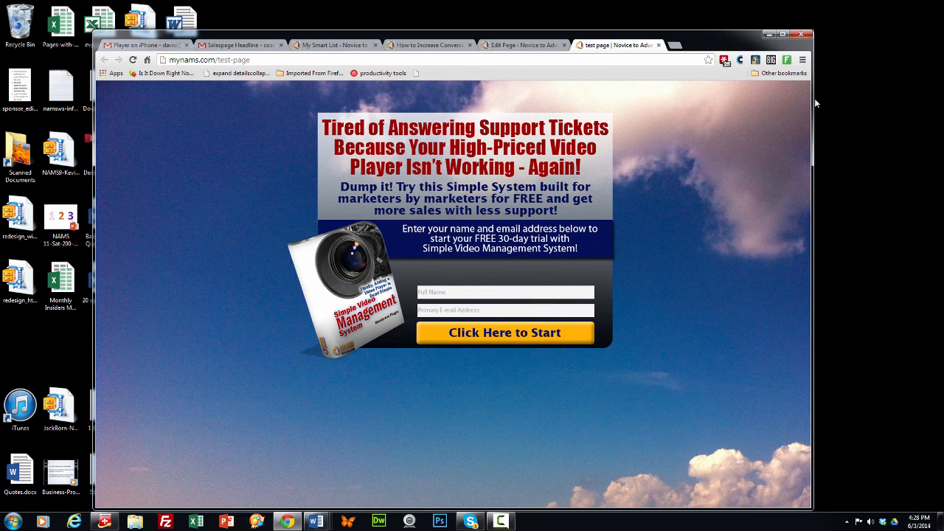
drag(811, 100, 558, 191)
drag(556, 191, 555, 191)
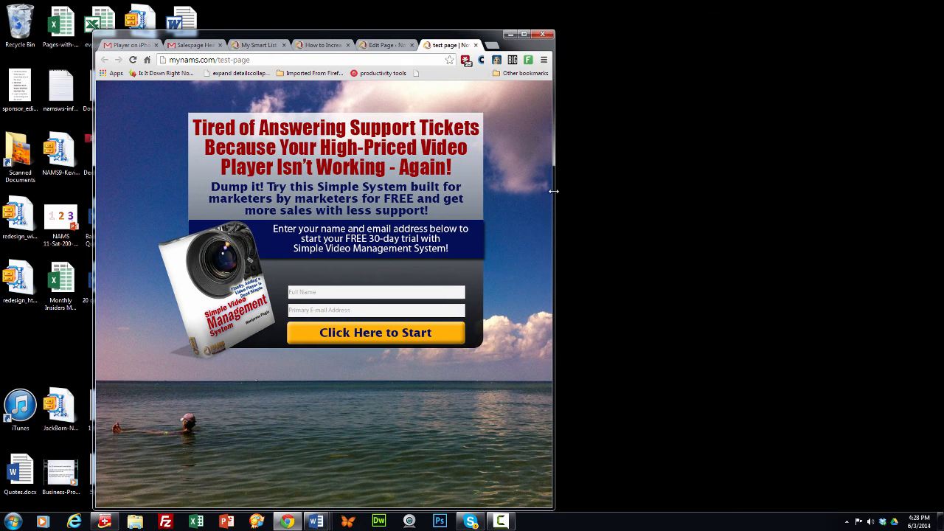